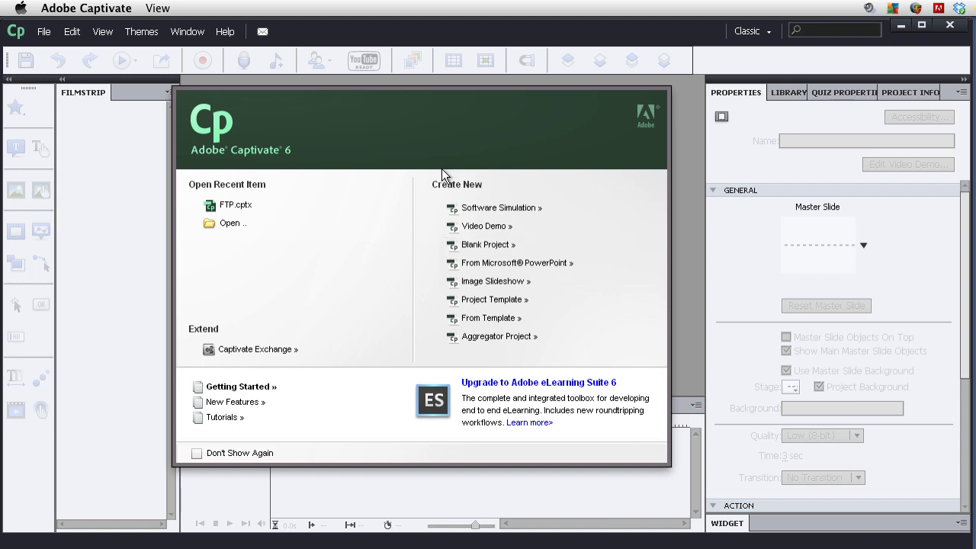
Start a new image slideshow at the YouTube Widescreen HD 1280 x 720 size.
{"action": "left_click", "coordinate": [490, 283]}
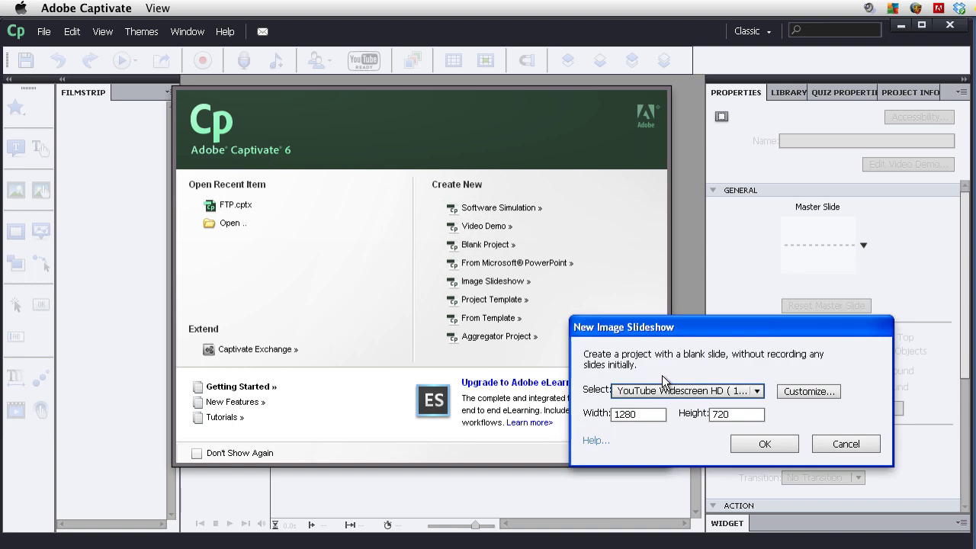
{"action": "left_click_drag", "start_coordinate": [677, 332], "coordinate": [364, 167]}
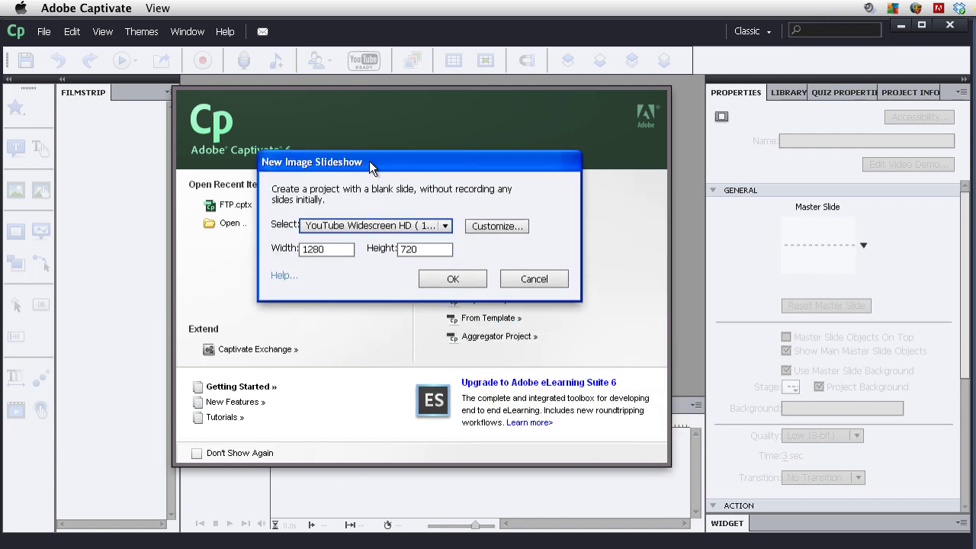
{"action": "left_click", "coordinate": [444, 225]}
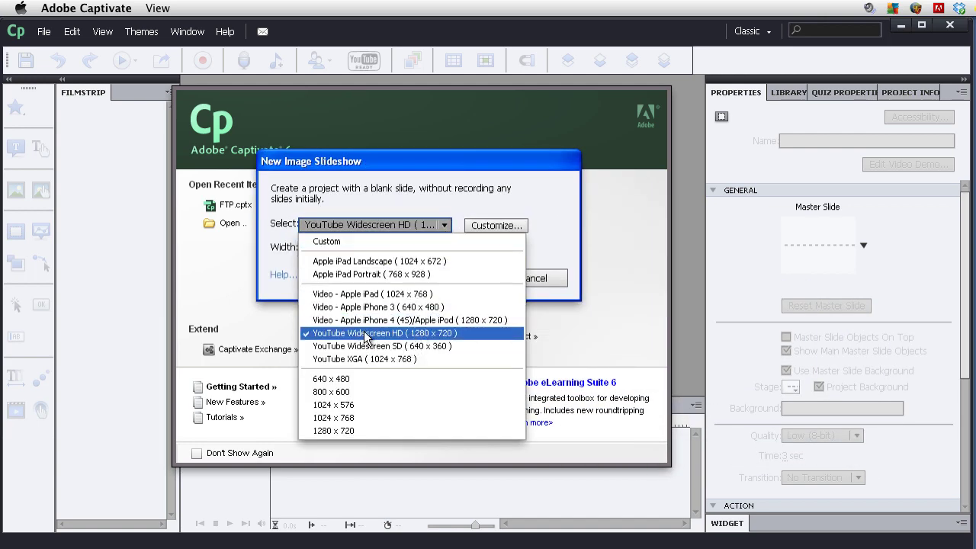
{"action": "left_click", "coordinate": [401, 333]}
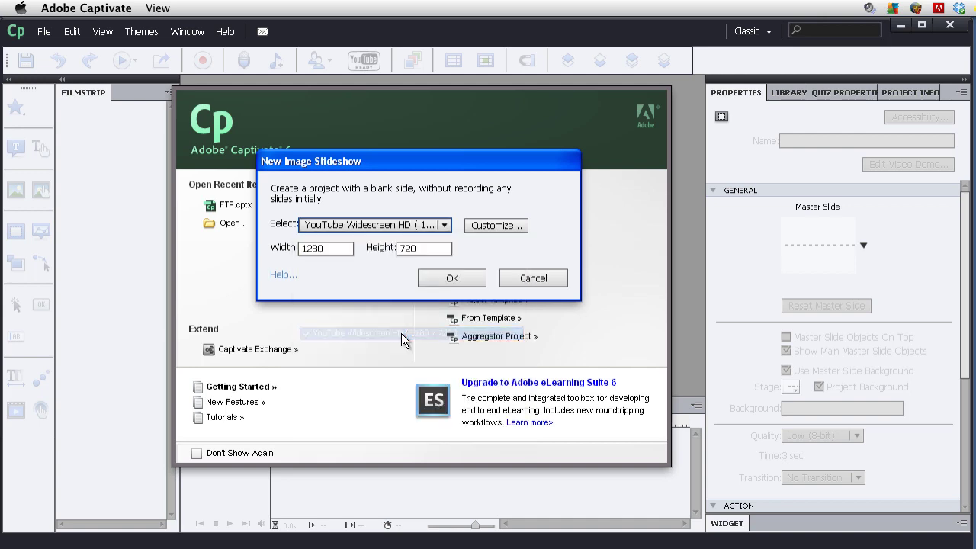
{"action": "left_click", "coordinate": [451, 279]}
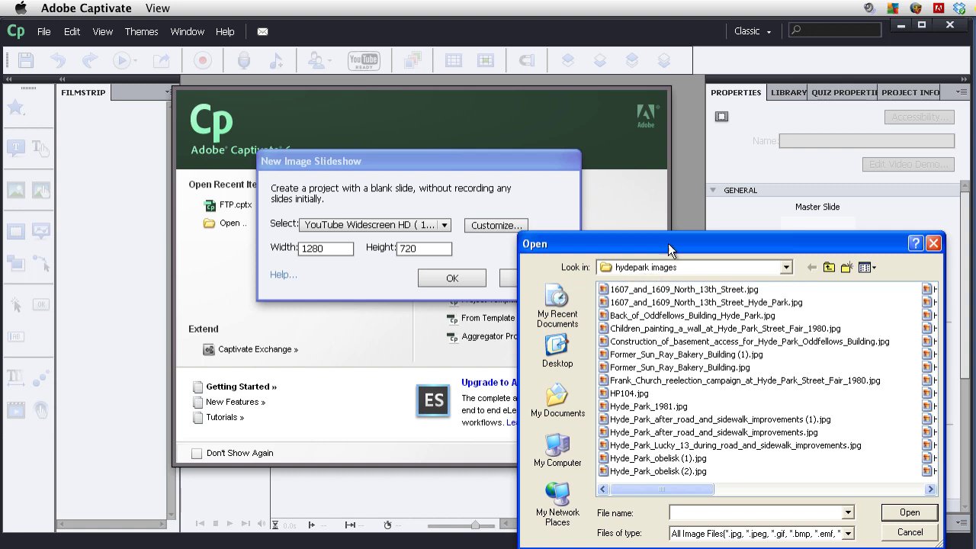
Select all photos in the hydepark images folder and load them.
{"action": "left_click_drag", "start_coordinate": [668, 250], "coordinate": [424, 142]}
{"action": "left_click", "coordinate": [463, 195]}
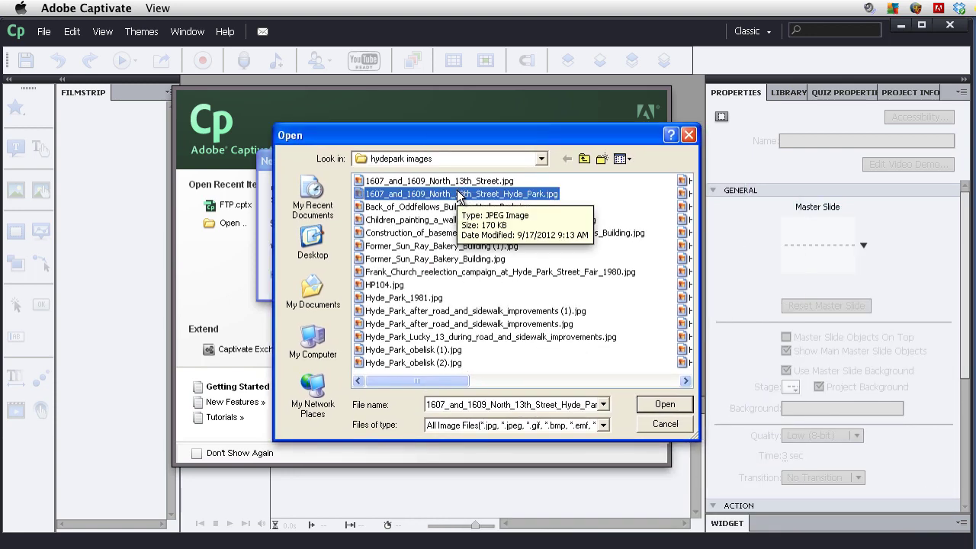
{"action": "key", "text": "ctrl+a"}
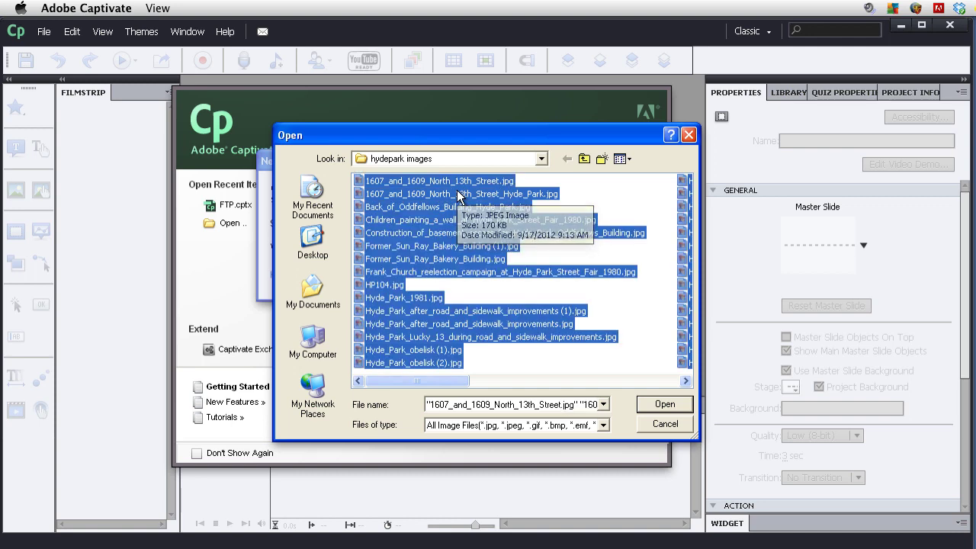
{"action": "left_click", "coordinate": [603, 365]}
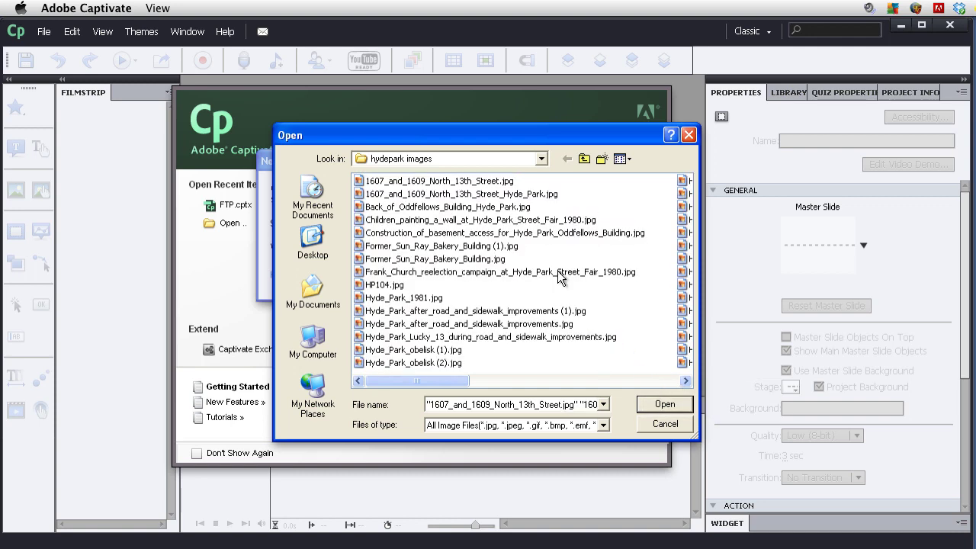
{"action": "left_click", "coordinate": [663, 404]}
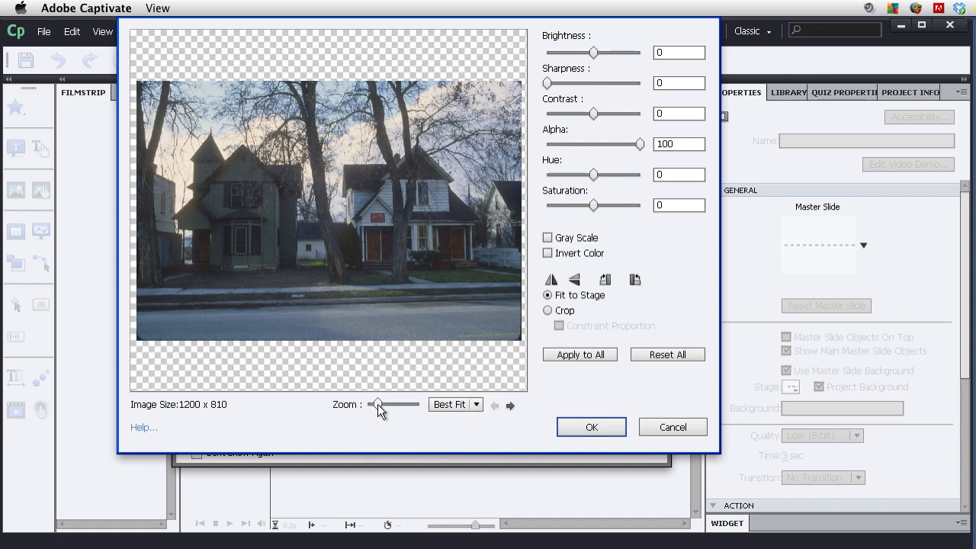
Set preview zoom to Best Fit, apply Fit to Stage to all photos, and build the project.
{"action": "left_click_drag", "start_coordinate": [377, 404], "coordinate": [381, 404]}
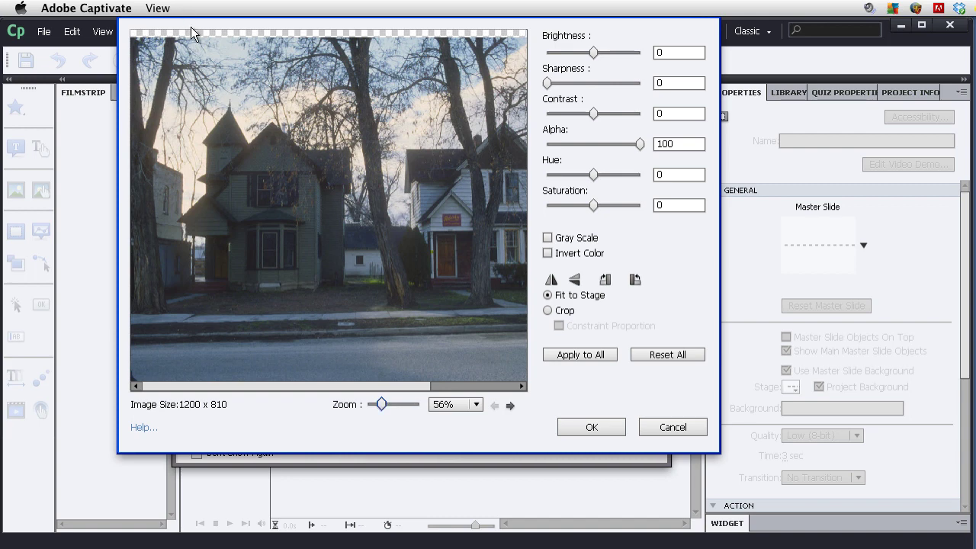
{"action": "left_click", "coordinate": [476, 404]}
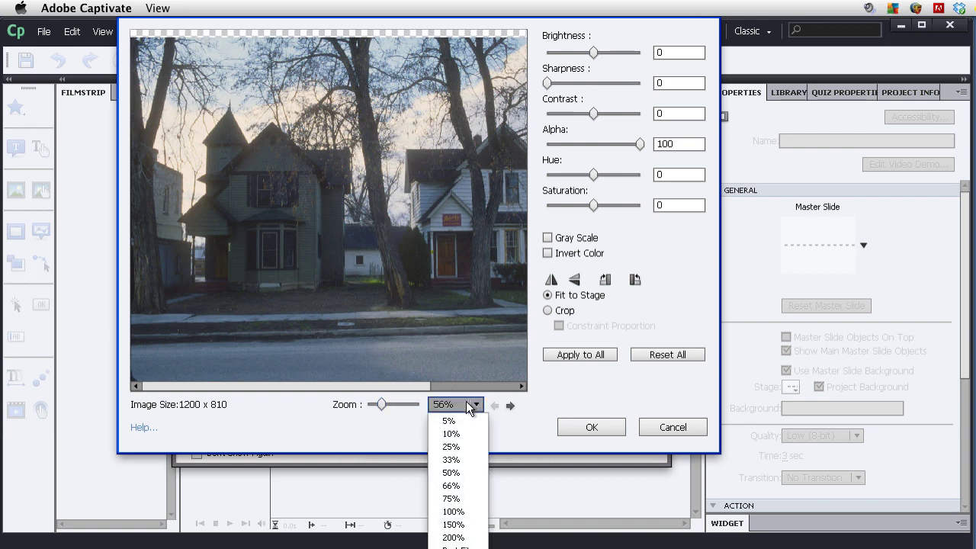
{"action": "left_click", "coordinate": [458, 546]}
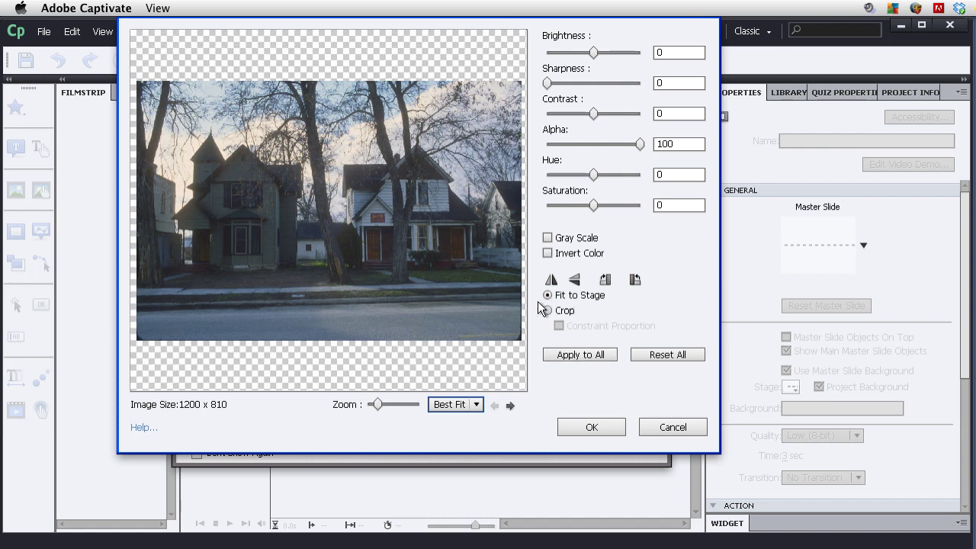
{"action": "left_click", "coordinate": [585, 351]}
{"action": "left_click", "coordinate": [603, 429]}
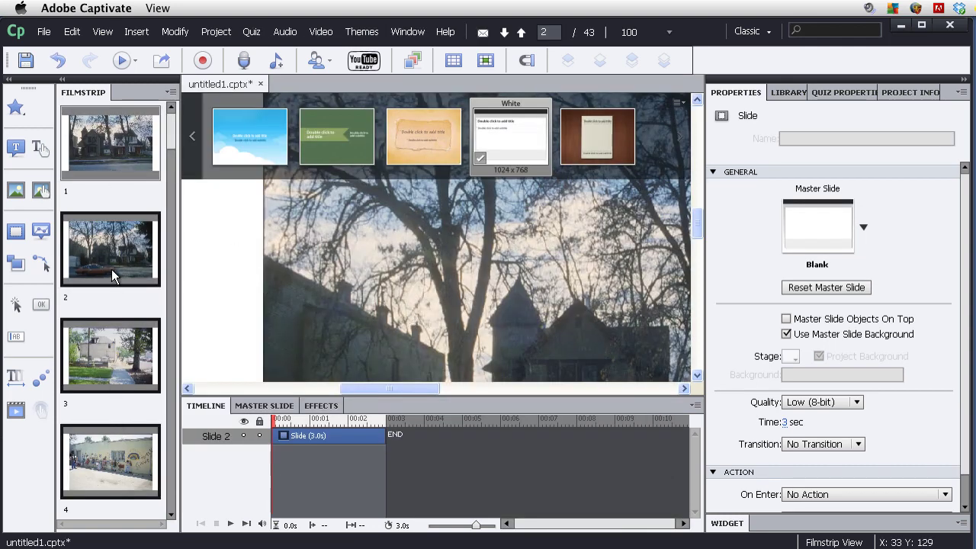
Apply the Blank theme to the slideshow, confirming the loss of overrides.
{"action": "scroll", "coordinate": [109, 443], "scroll_direction": "down", "scroll_amount": 6}
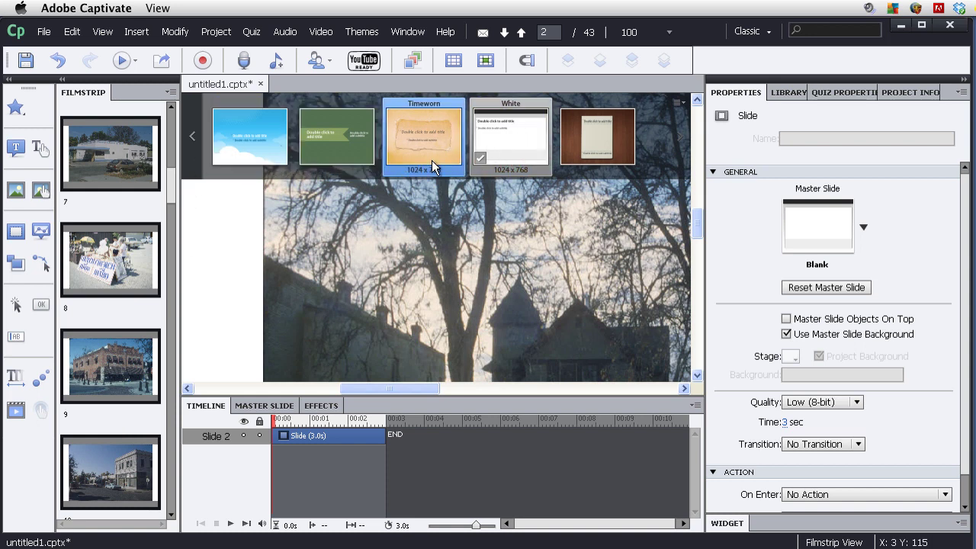
{"action": "left_click", "coordinate": [192, 137]}
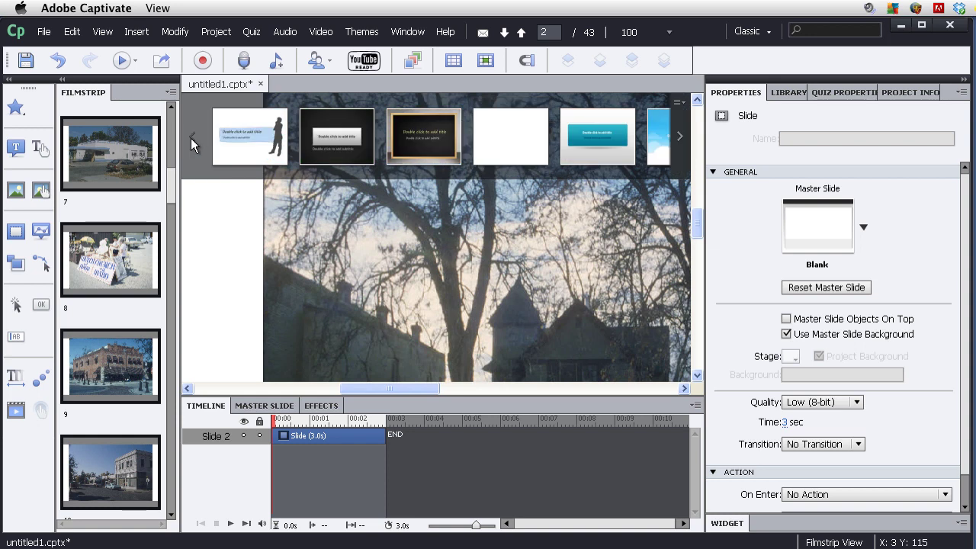
{"action": "left_click", "coordinate": [530, 139]}
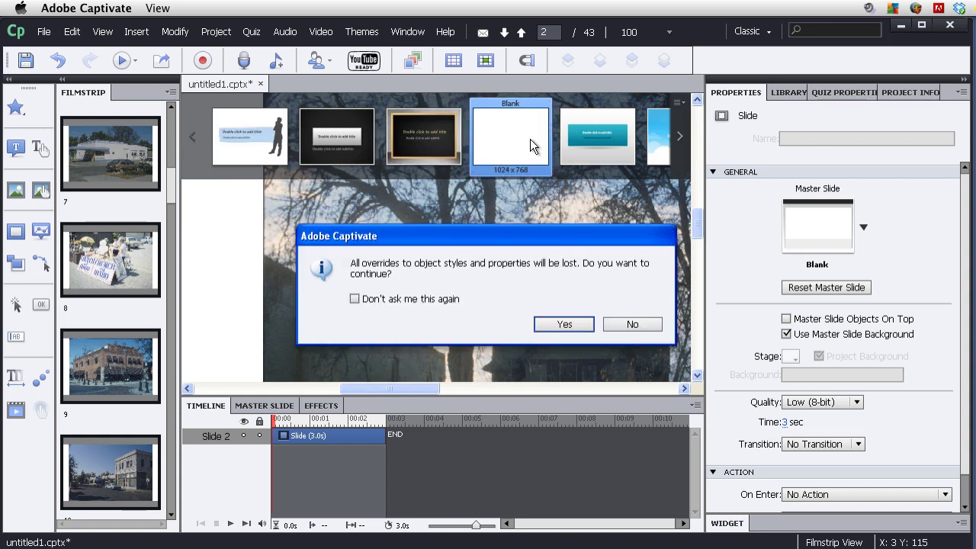
{"action": "left_click", "coordinate": [568, 324]}
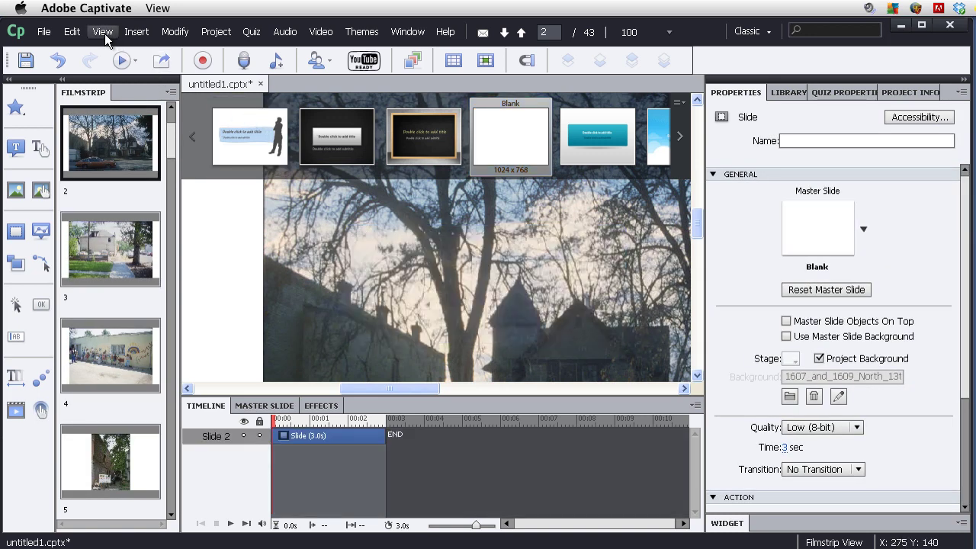
Preview the slideshow in a web browser via File > Preview > In Web Browser.
{"action": "left_click", "coordinate": [44, 31]}
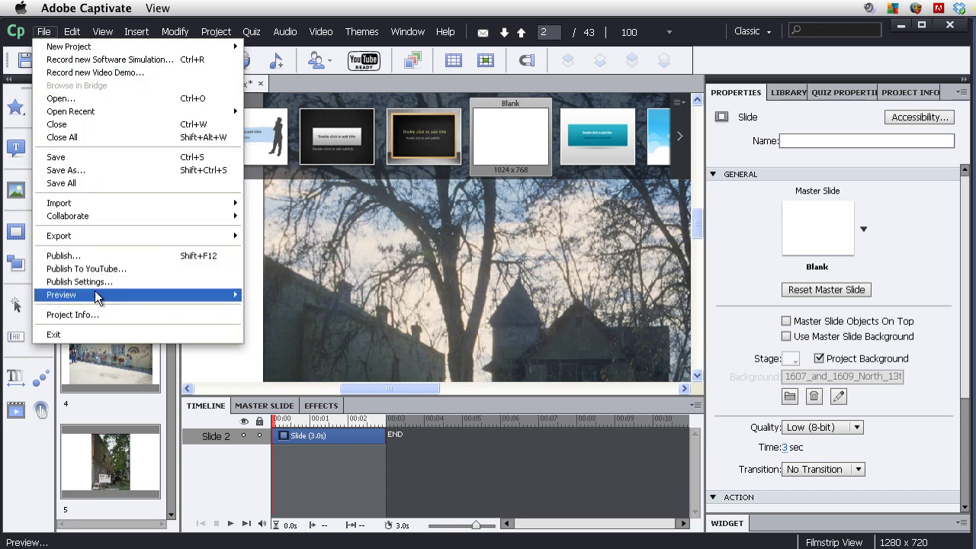
{"action": "mouse_move", "coordinate": [98, 295]}
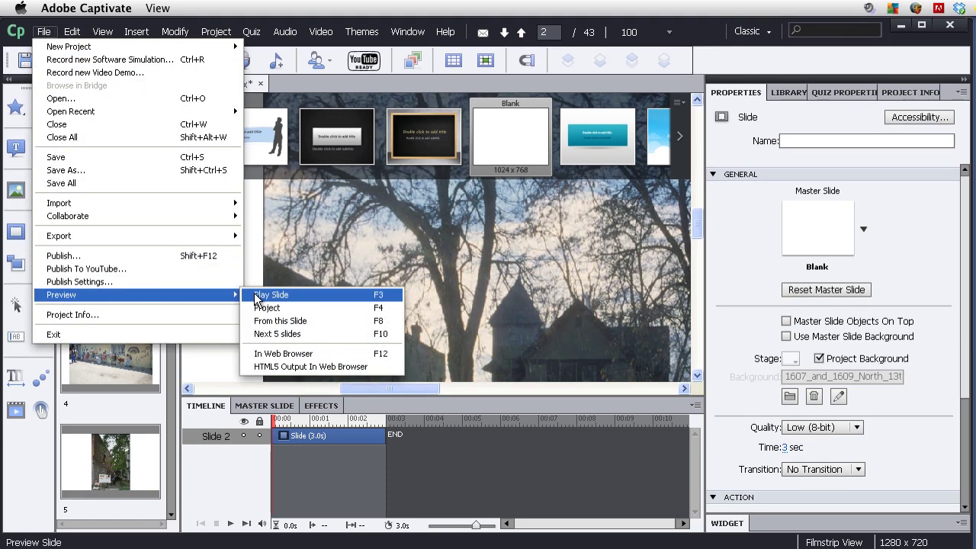
{"action": "left_click", "coordinate": [284, 354]}
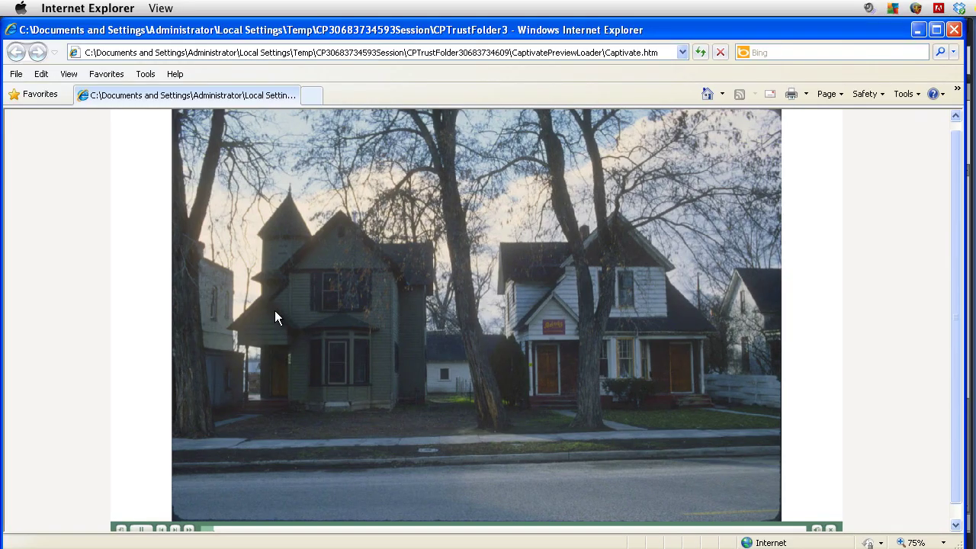
Skip forward eight slides in the Internet Explorer preview, then close the browser.
{"action": "scroll", "coordinate": [194, 267], "scroll_direction": "down", "scroll_amount": 1}
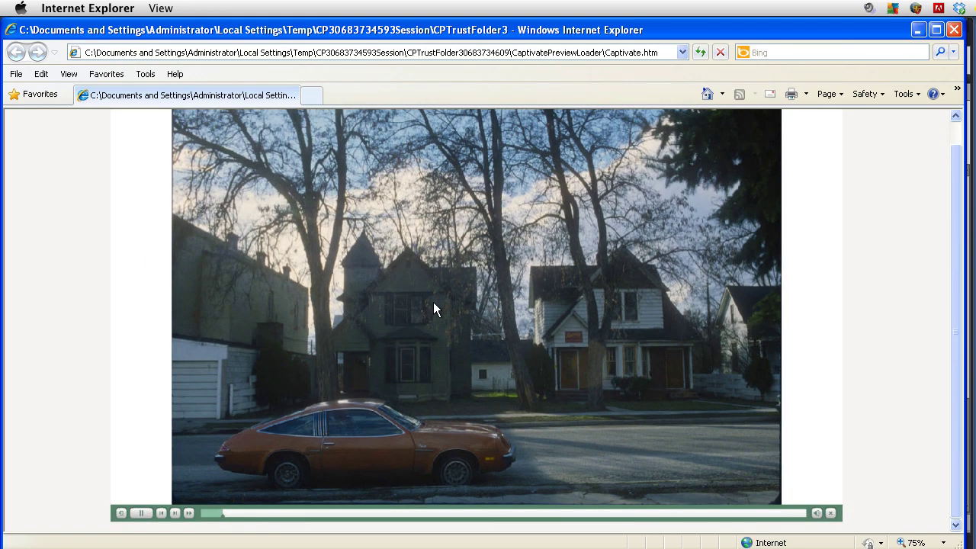
{"action": "left_click", "coordinate": [174, 513]}
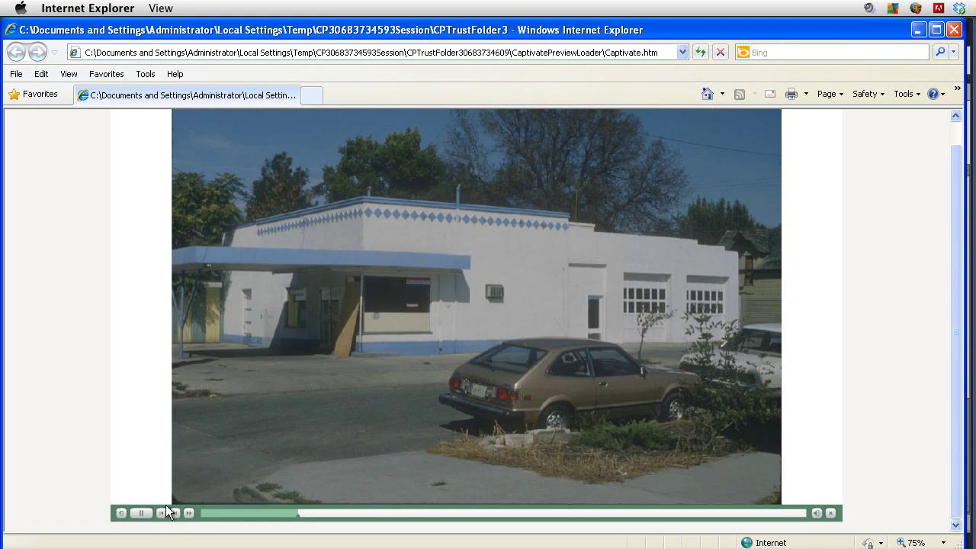
{"action": "left_click", "coordinate": [174, 513]}
{"action": "left_click", "coordinate": [175, 514]}
{"action": "left_click", "coordinate": [175, 515]}
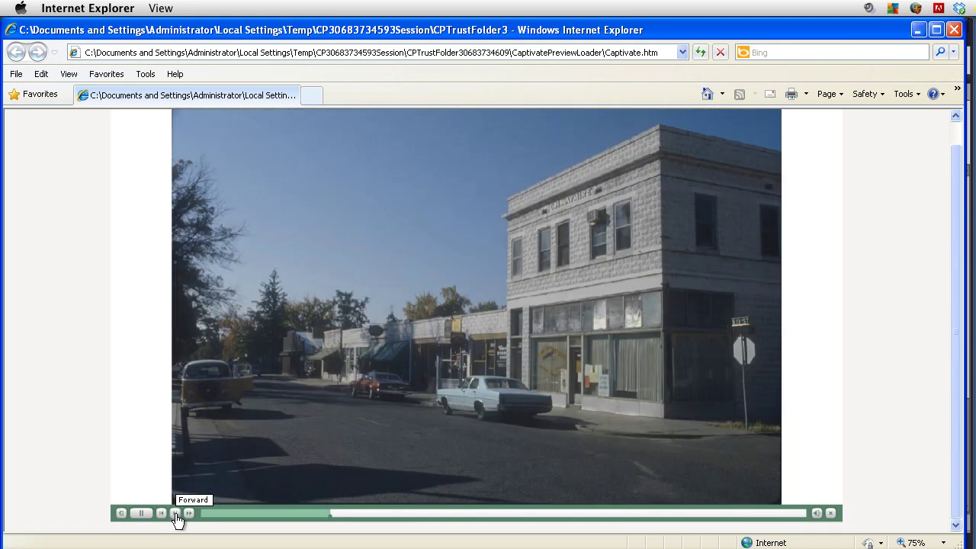
{"action": "left_click", "coordinate": [176, 515]}
{"action": "left_click", "coordinate": [175, 515]}
{"action": "left_click", "coordinate": [176, 513]}
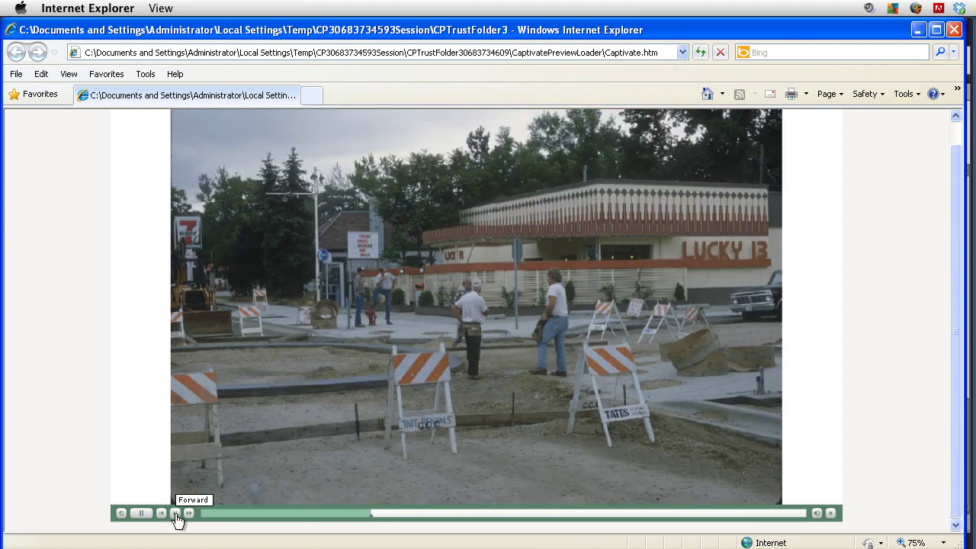
{"action": "left_click", "coordinate": [175, 514]}
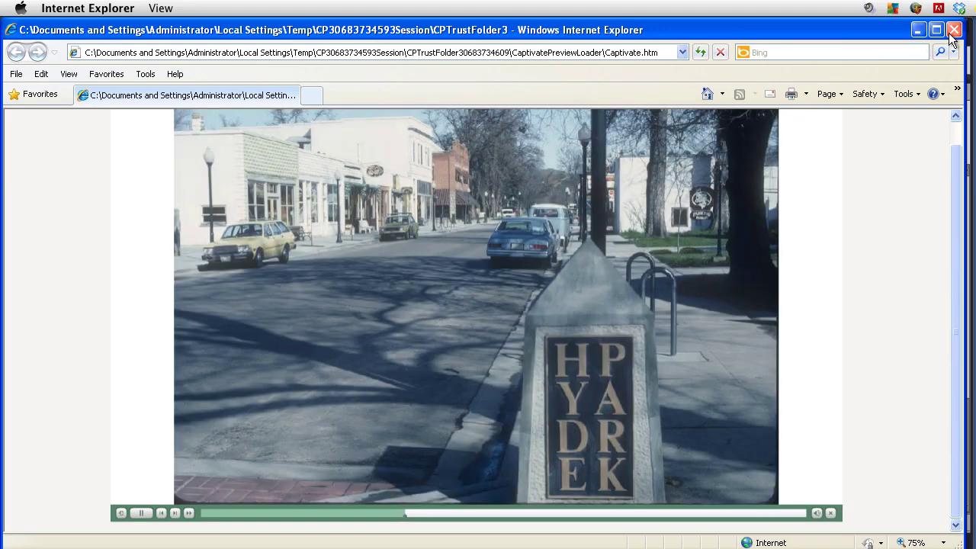
{"action": "left_click", "coordinate": [953, 32]}
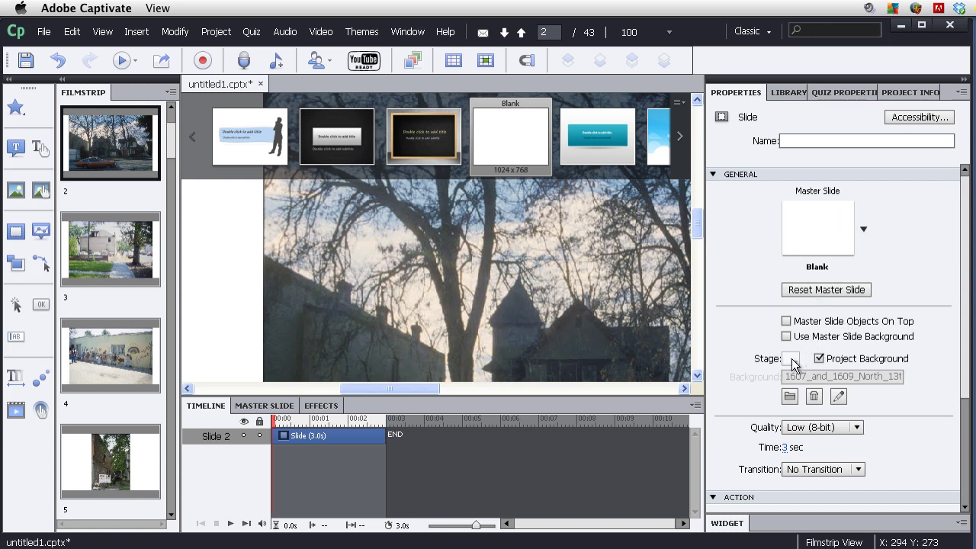
Give slide 2 a black stage instead of the project background, at High (24-bit) quality.
{"action": "left_click", "coordinate": [818, 359]}
{"action": "left_click", "coordinate": [791, 359]}
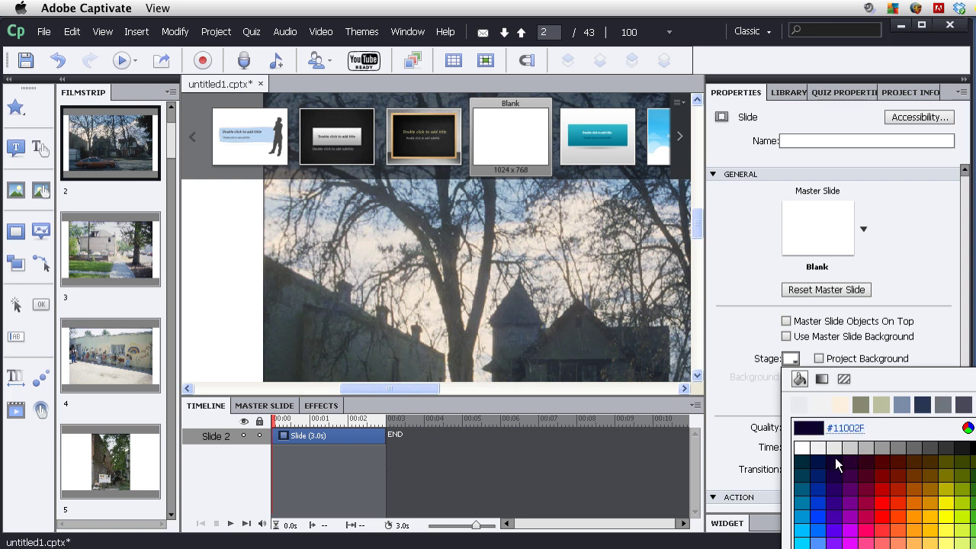
{"action": "left_click", "coordinate": [970, 447]}
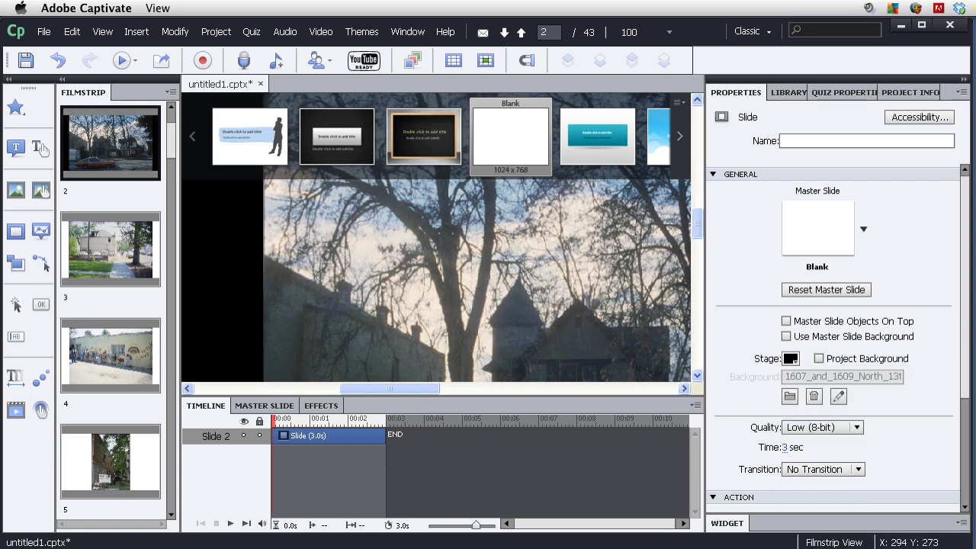
{"action": "left_click", "coordinate": [856, 431]}
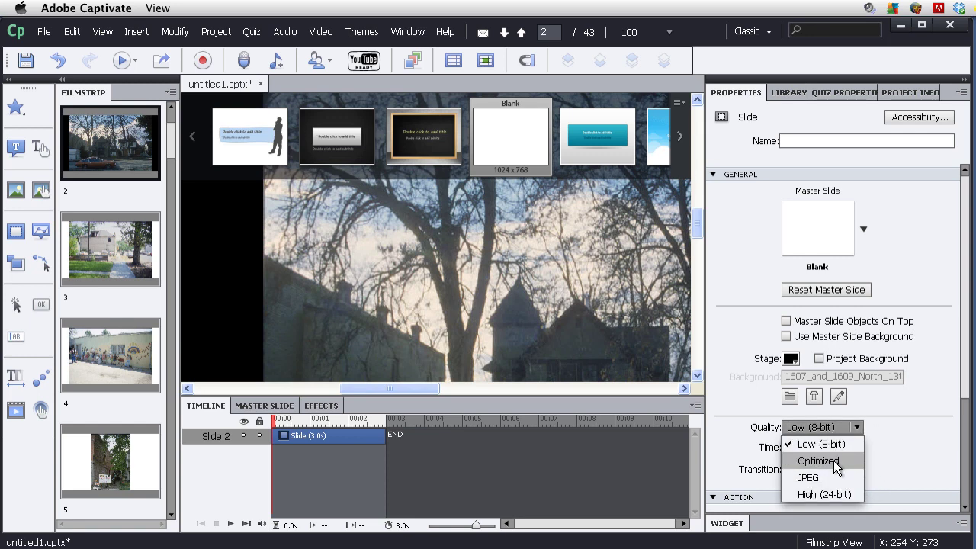
{"action": "left_click", "coordinate": [827, 493]}
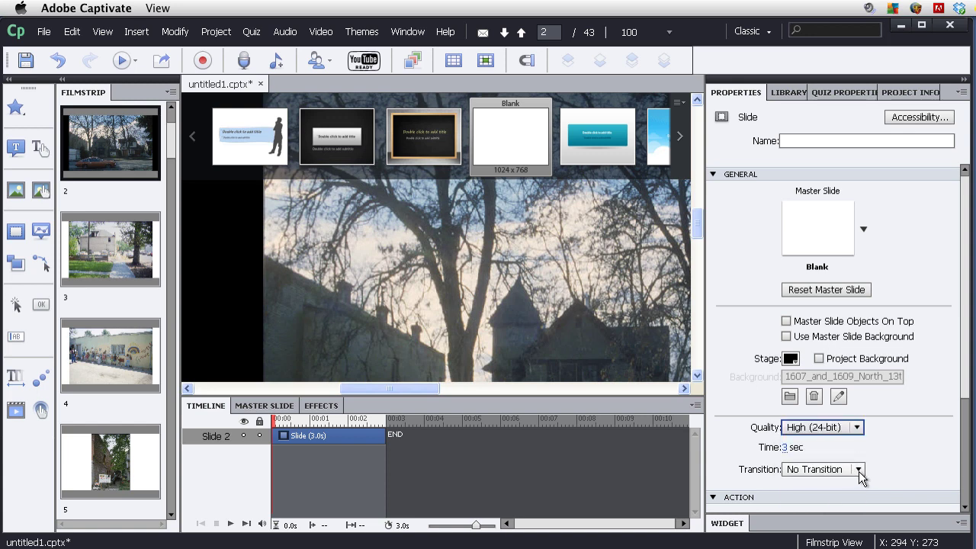
Set slide 2's transition to Fade and its duration to 8 seconds.
{"action": "scroll", "coordinate": [859, 475], "scroll_direction": "down", "scroll_amount": 3}
{"action": "left_click", "coordinate": [859, 474]}
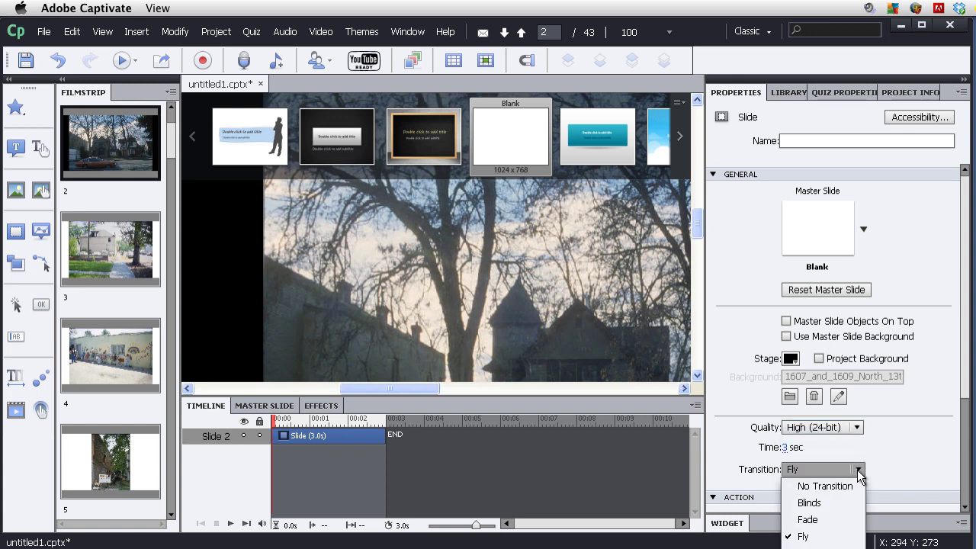
{"action": "left_click", "coordinate": [833, 520]}
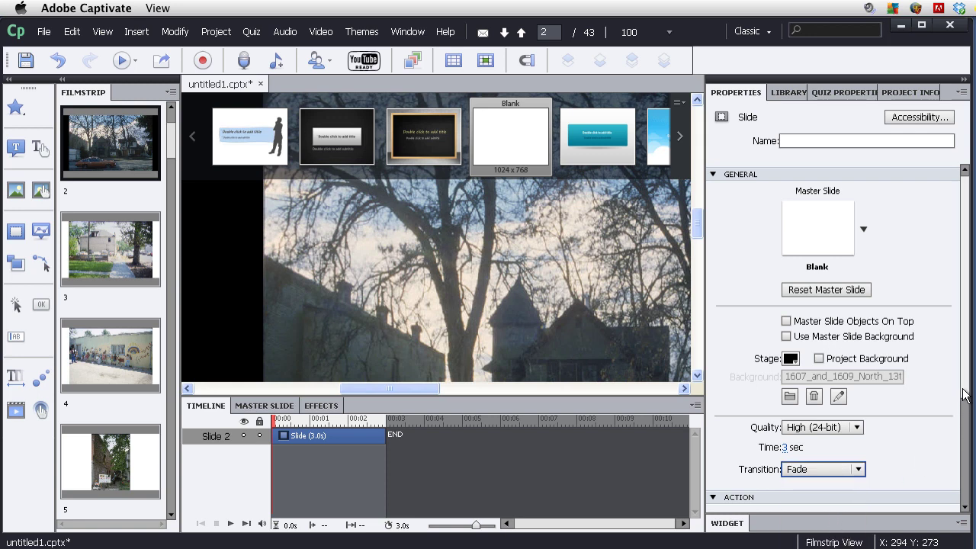
{"action": "left_click", "coordinate": [785, 448]}
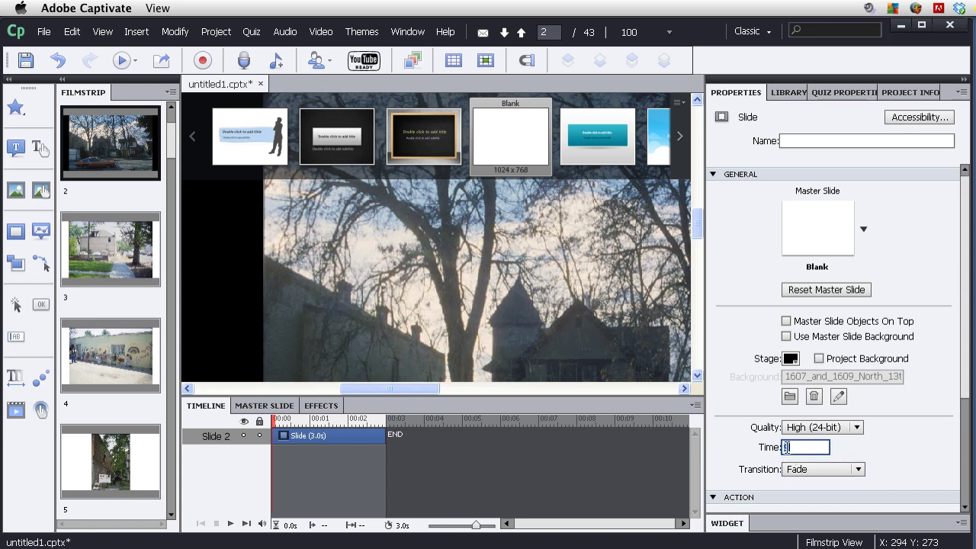
{"action": "left_click_drag", "start_coordinate": [785, 447], "coordinate": [797, 448]}
{"action": "left_click_drag", "start_coordinate": [802, 447], "coordinate": [778, 449]}
{"action": "type", "text": "8"}
{"action": "key", "text": "Return"}
Collapse the Audio, Action and General property sections, then move to slide 3.
{"action": "scroll", "coordinate": [959, 461], "scroll_direction": "down", "scroll_amount": 3}
{"action": "scroll", "coordinate": [959, 458], "scroll_direction": "down", "scroll_amount": 2}
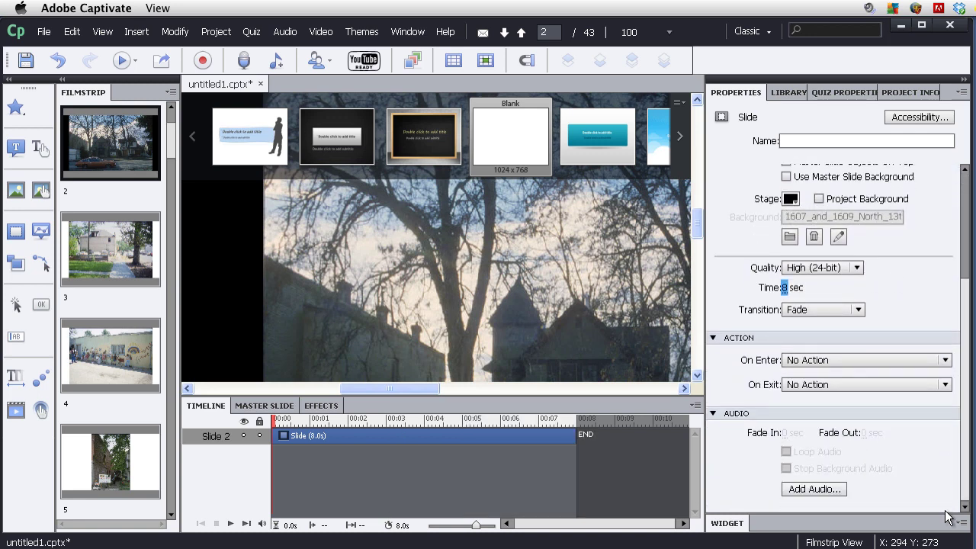
{"action": "left_click", "coordinate": [834, 357]}
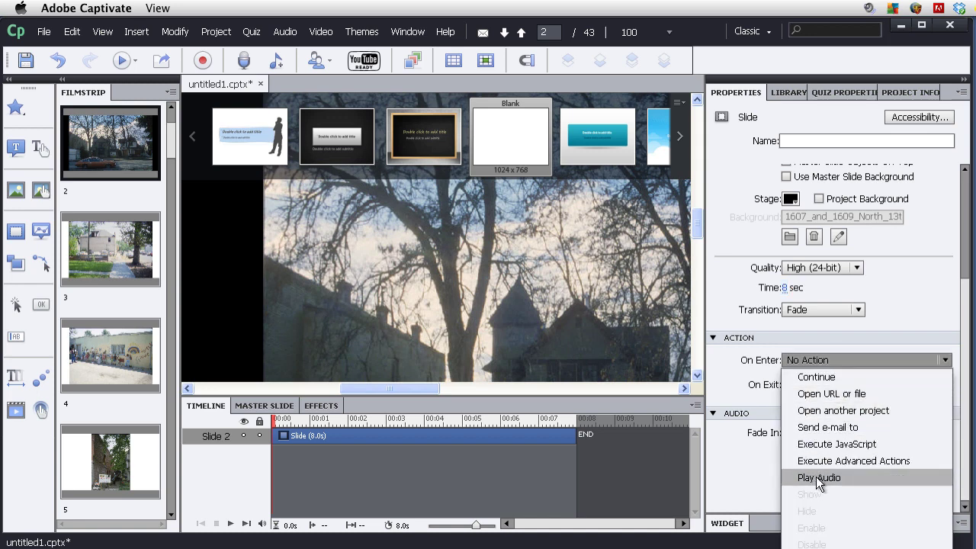
{"action": "left_click", "coordinate": [868, 359]}
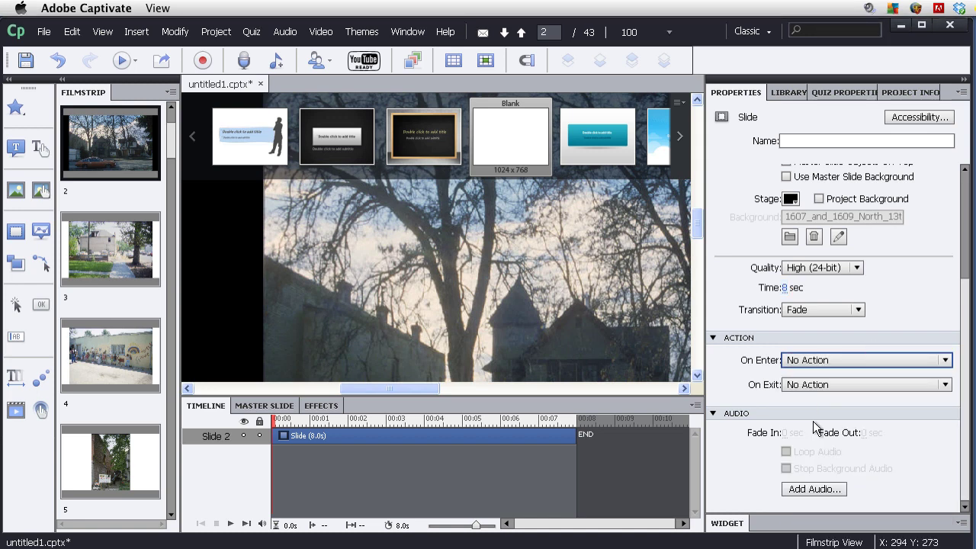
{"action": "left_click", "coordinate": [711, 415]}
{"action": "left_click", "coordinate": [712, 425]}
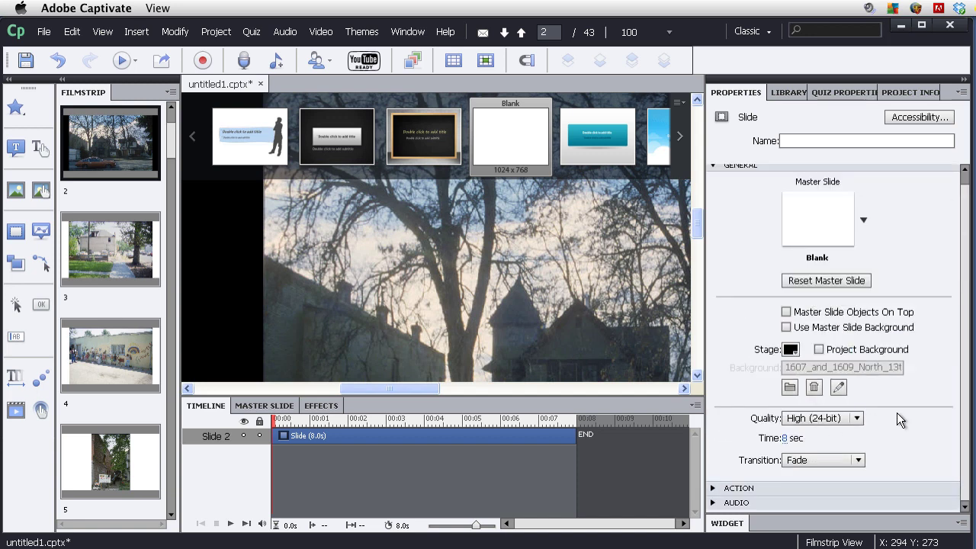
{"action": "scroll", "coordinate": [918, 404], "scroll_direction": "up", "scroll_amount": 1}
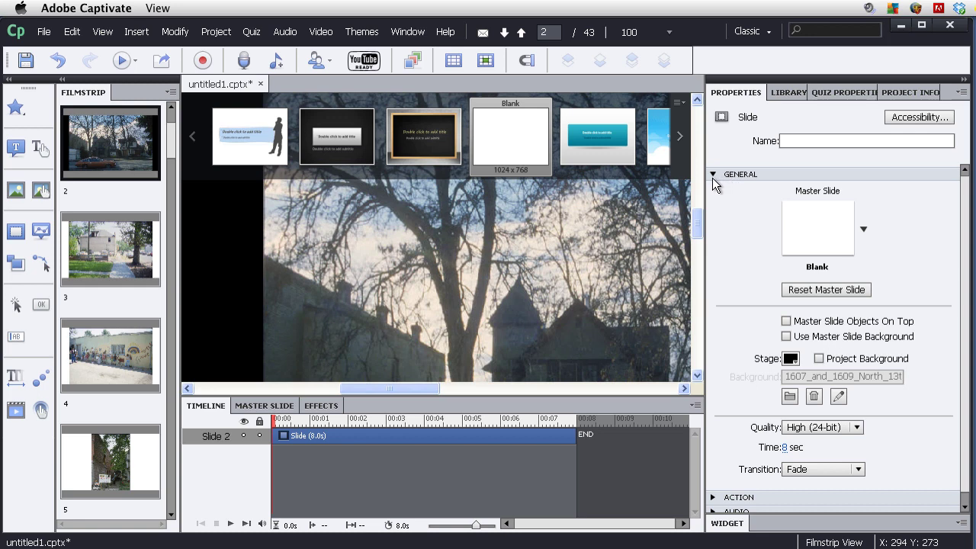
{"action": "left_click", "coordinate": [712, 175]}
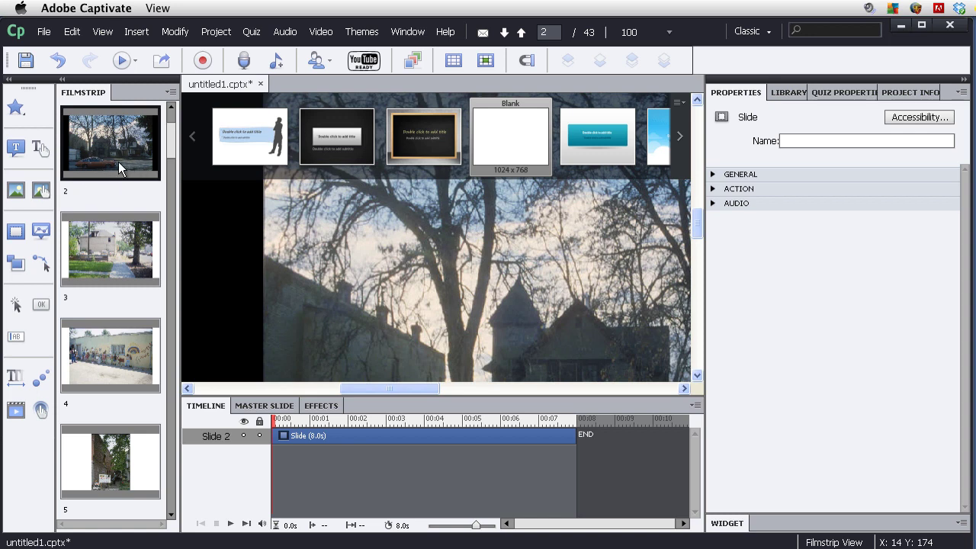
{"action": "left_click", "coordinate": [124, 252]}
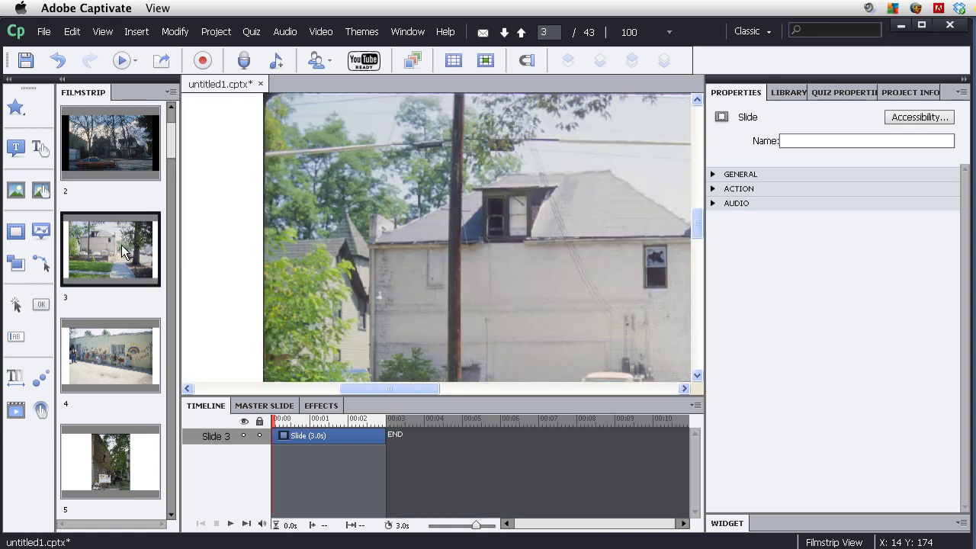
{"action": "left_click", "coordinate": [714, 175]}
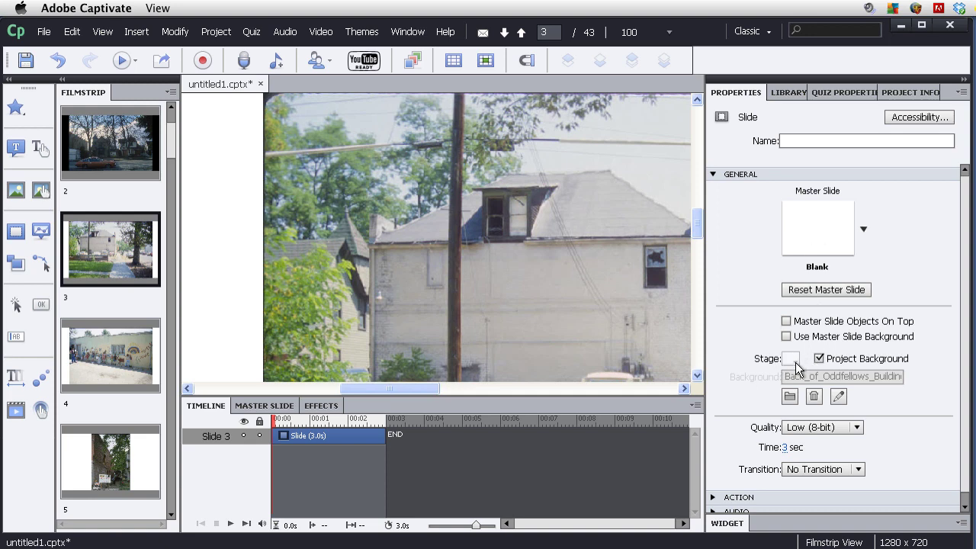
Select all slides and give them a black stage at High (24-bit) quality.
{"action": "left_click", "coordinate": [128, 152]}
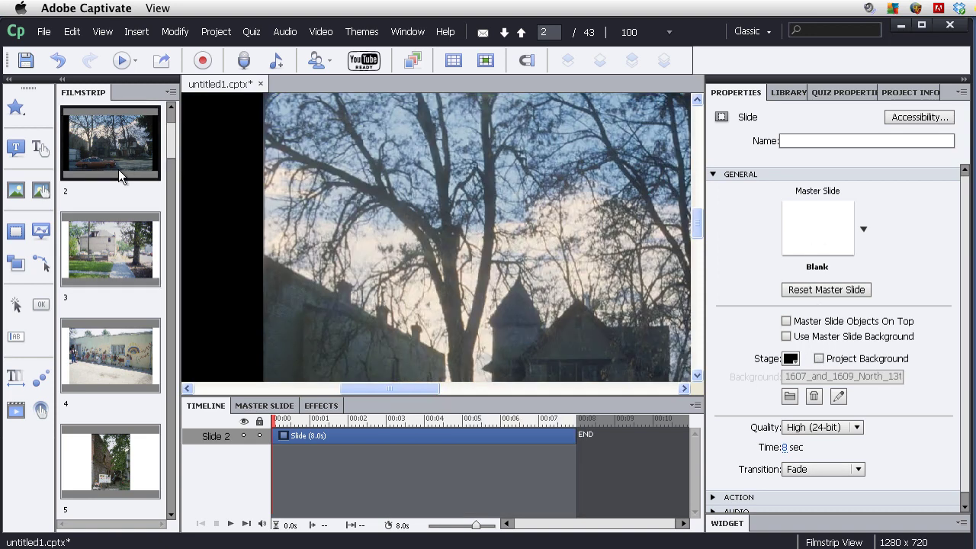
{"action": "key", "text": "super+a"}
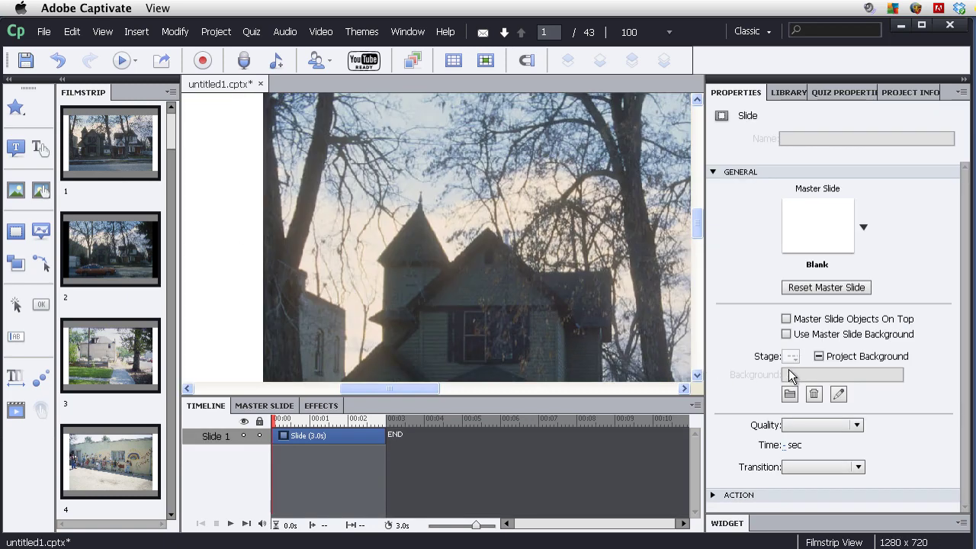
{"action": "left_click", "coordinate": [818, 357]}
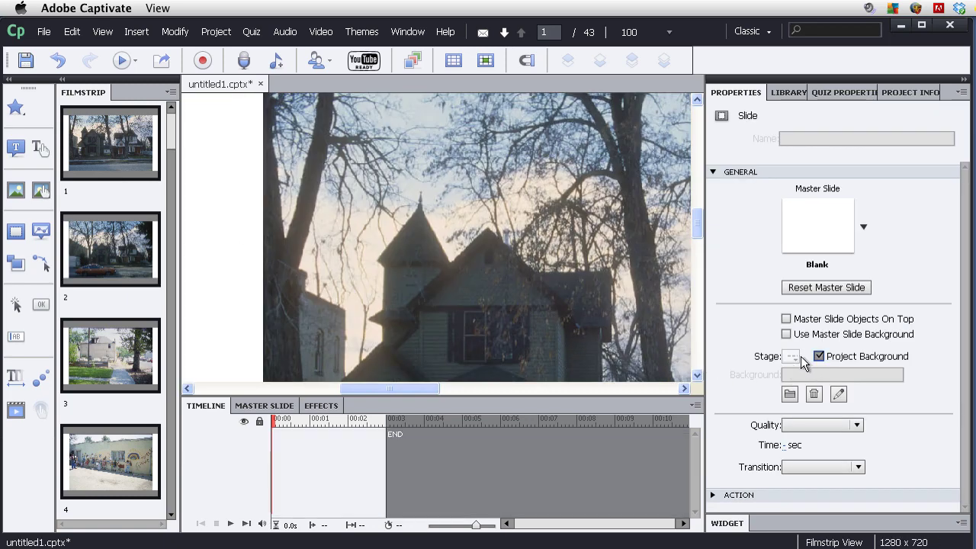
{"action": "left_click", "coordinate": [792, 357]}
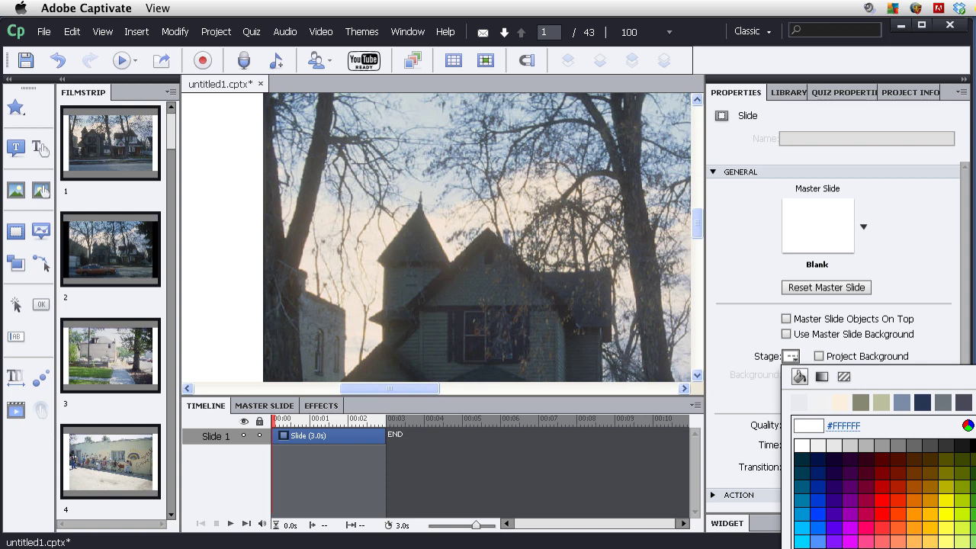
{"action": "left_click", "coordinate": [963, 445]}
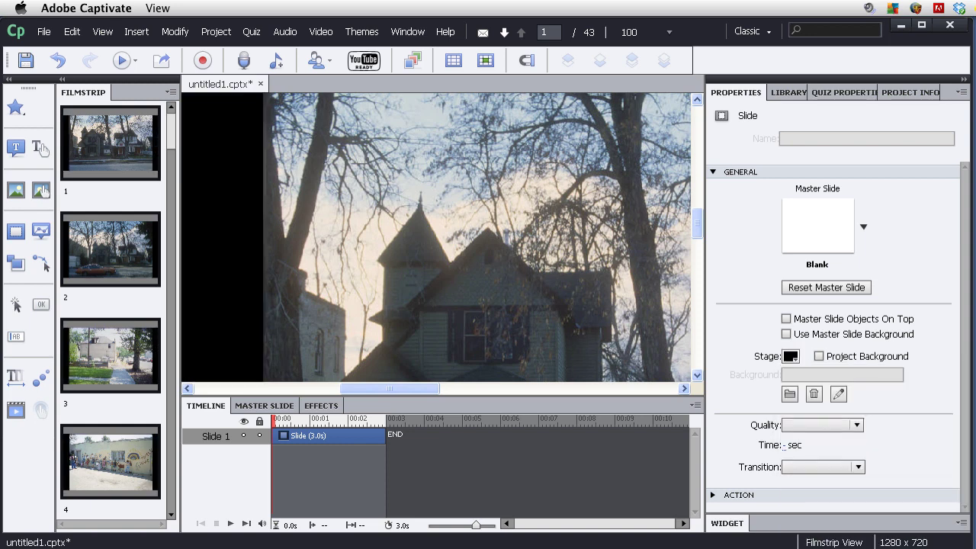
{"action": "left_click", "coordinate": [856, 425]}
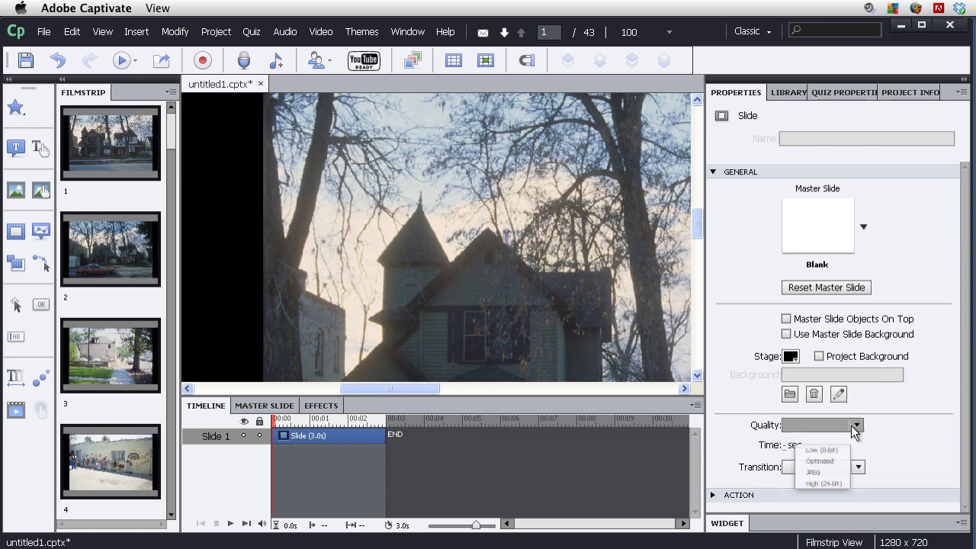
{"action": "left_click", "coordinate": [827, 489]}
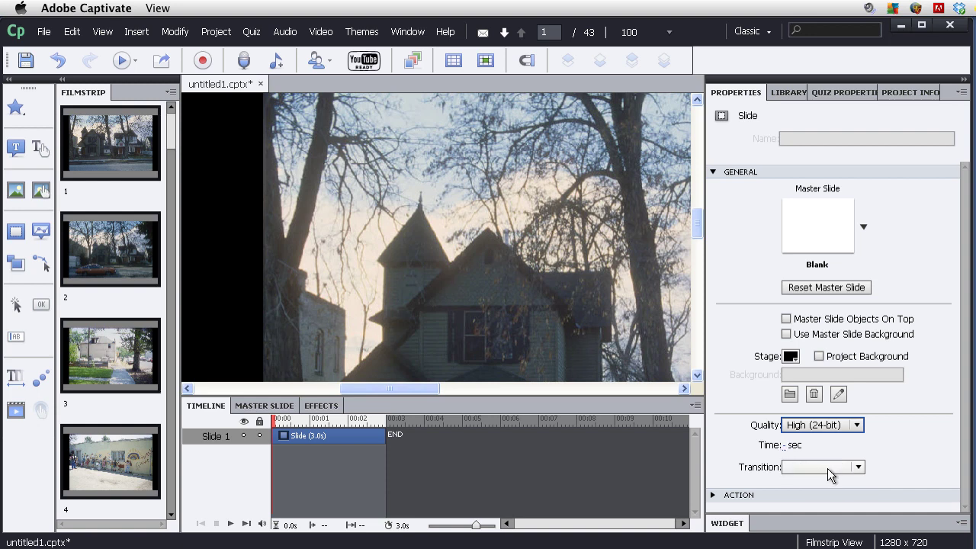
Give all slides a Fade transition and a 7.9-second duration.
{"action": "left_click", "coordinate": [857, 467]}
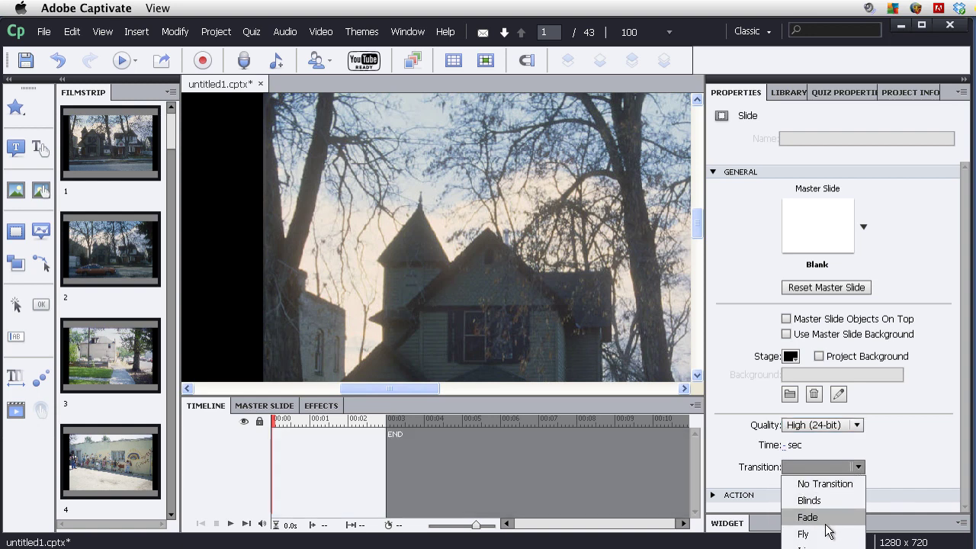
{"action": "left_click", "coordinate": [827, 515]}
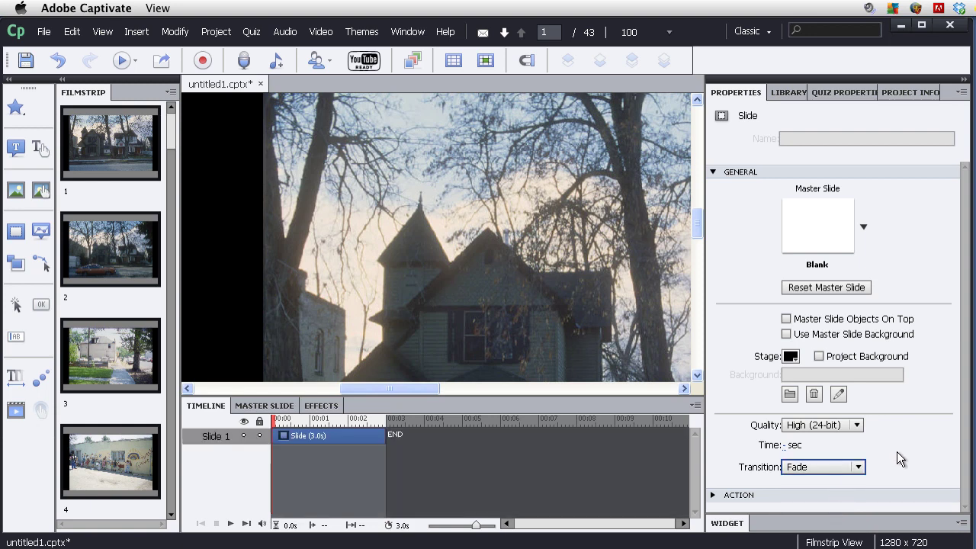
{"action": "left_click", "coordinate": [785, 445]}
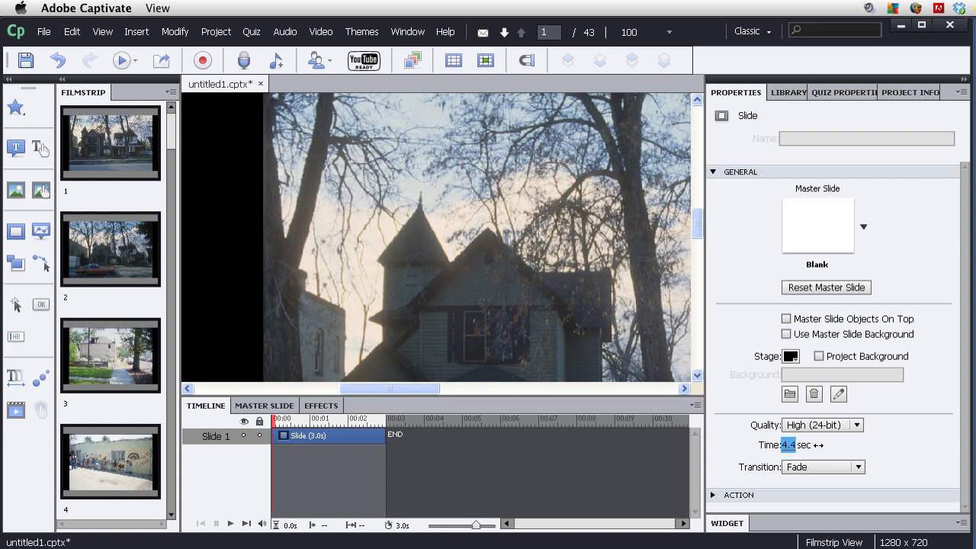
{"action": "left_click_drag", "start_coordinate": [820, 444], "coordinate": [845, 446]}
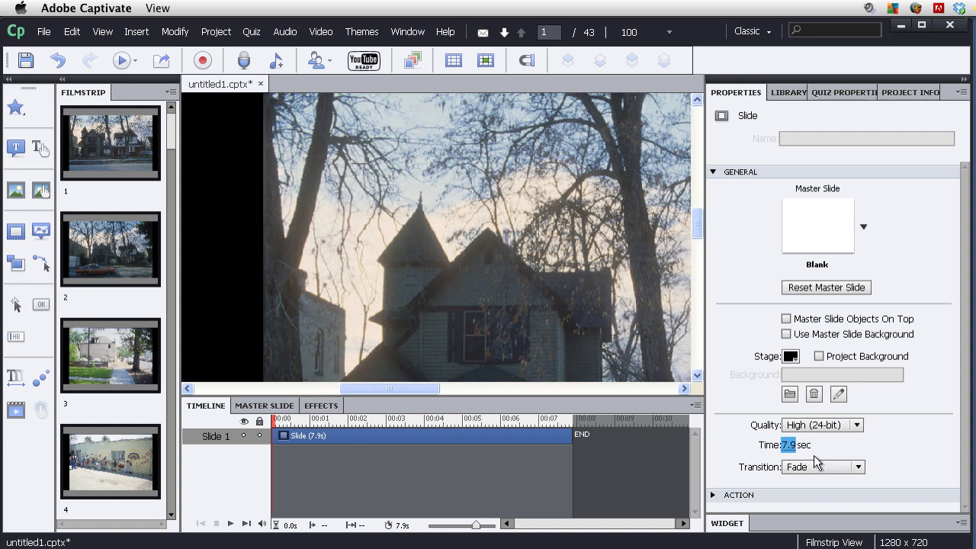
Generate a browser preview of the slideshow from File > Preview > In Web Browser.
{"action": "left_click", "coordinate": [52, 32]}
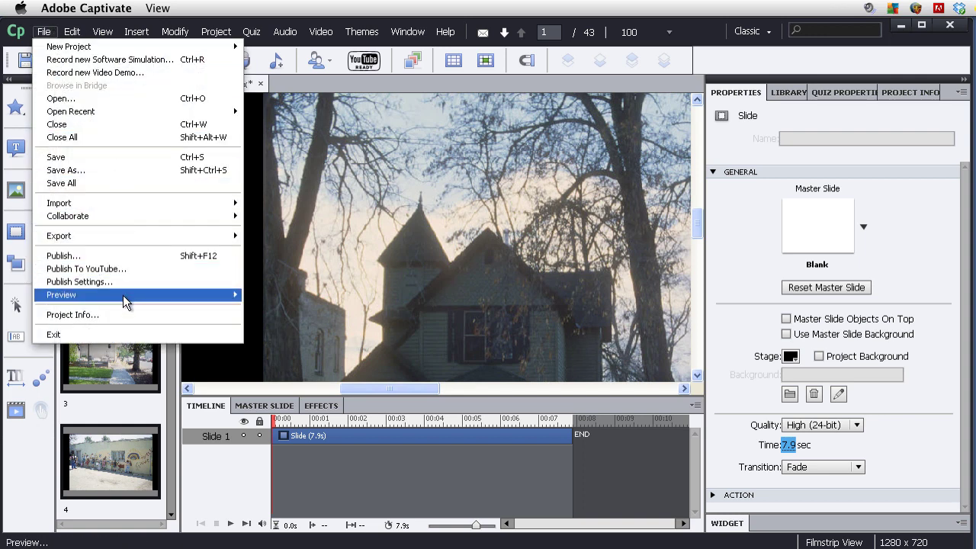
{"action": "mouse_move", "coordinate": [177, 295]}
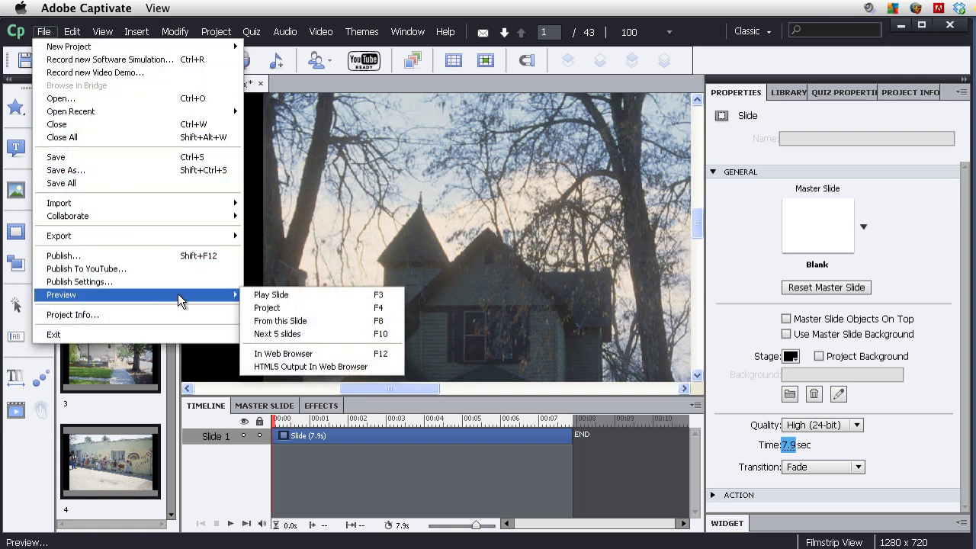
{"action": "left_click", "coordinate": [295, 352]}
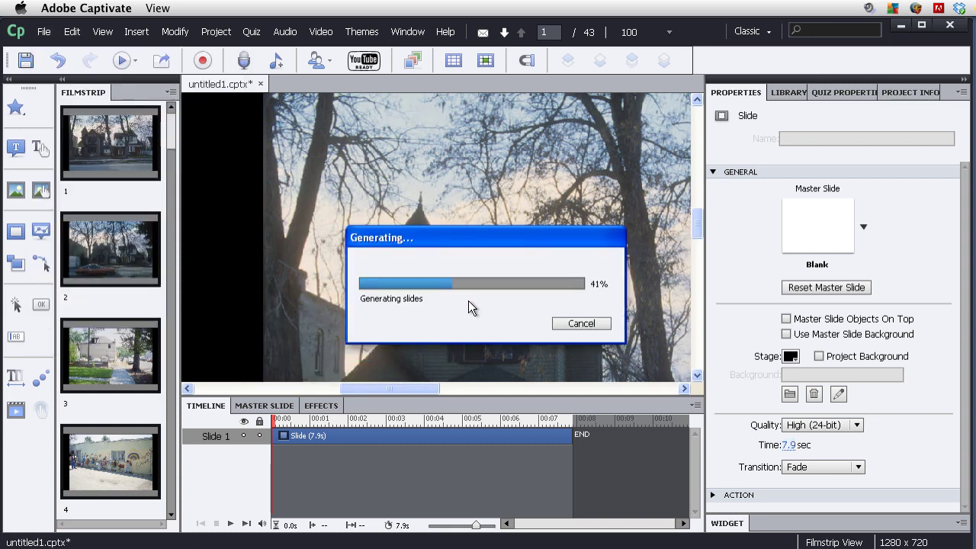
{"action": "scroll", "coordinate": [831, 362], "scroll_direction": "down", "scroll_amount": 1}
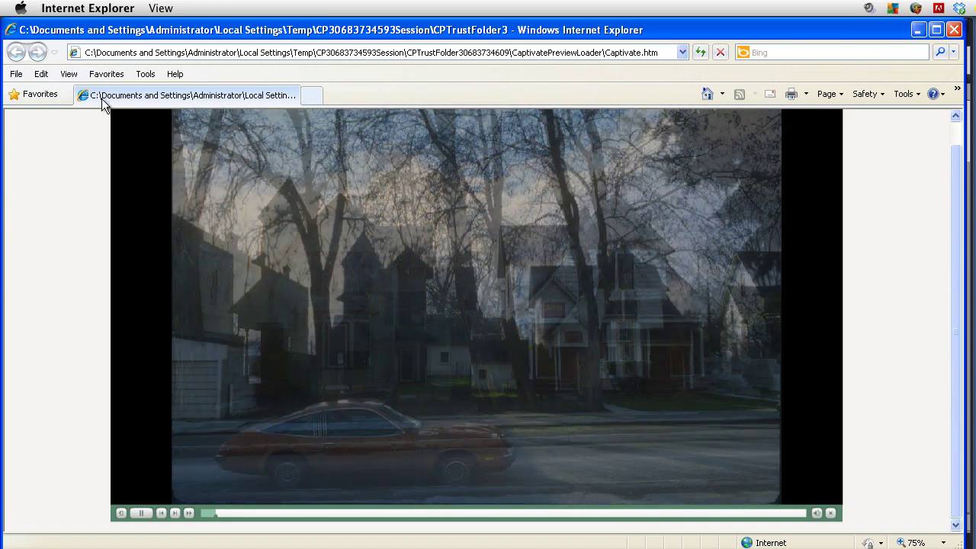
Zoom the Internet Explorer page out to 50%.
{"action": "left_click", "coordinate": [69, 74]}
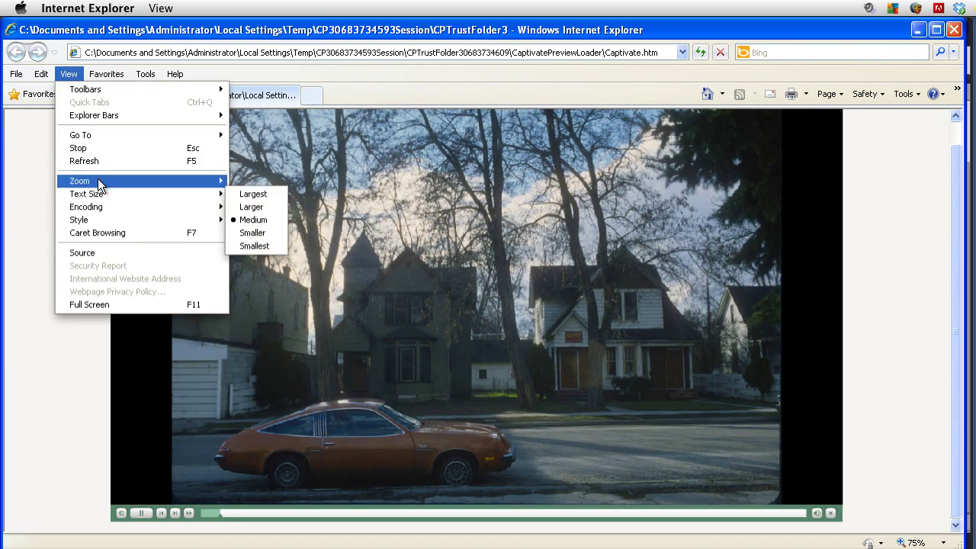
{"action": "mouse_move", "coordinate": [128, 183]}
{"action": "left_click", "coordinate": [275, 193]}
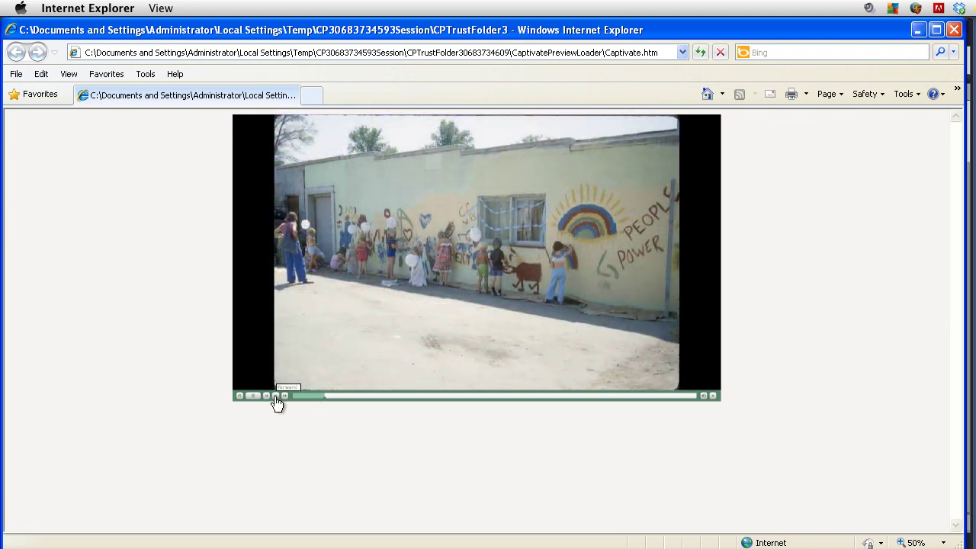
Skip forward four photos in the preview, then close the browser.
{"action": "left_click", "coordinate": [276, 396]}
{"action": "left_click", "coordinate": [277, 396]}
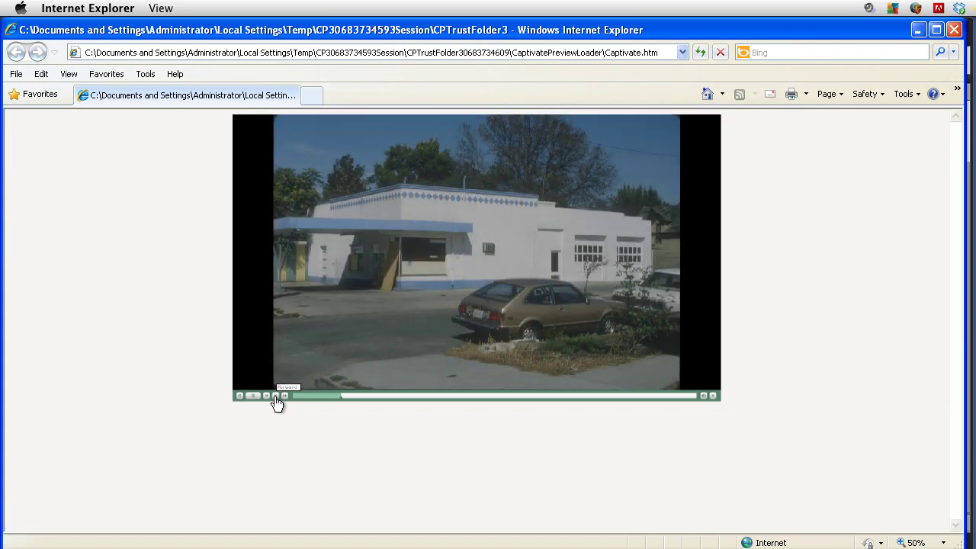
{"action": "left_click", "coordinate": [276, 396]}
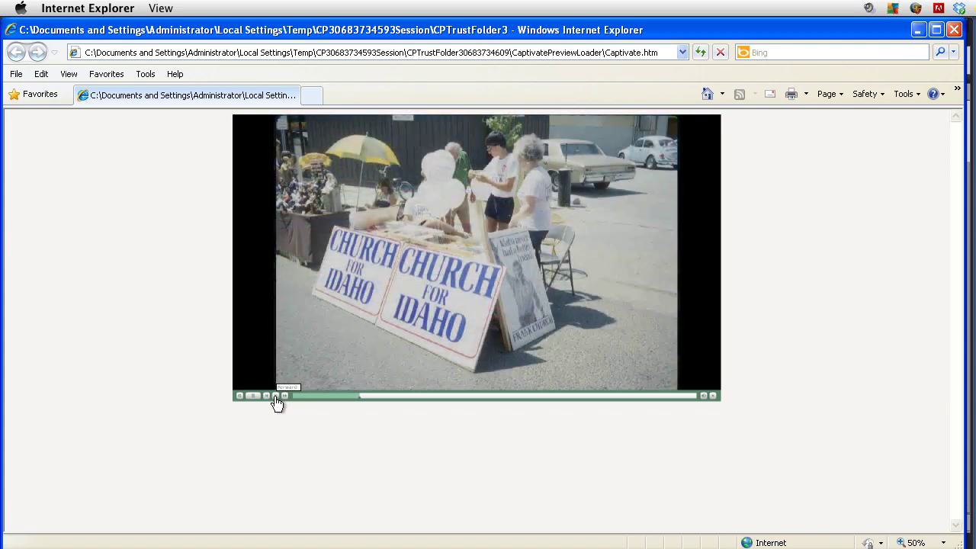
{"action": "left_click", "coordinate": [277, 396]}
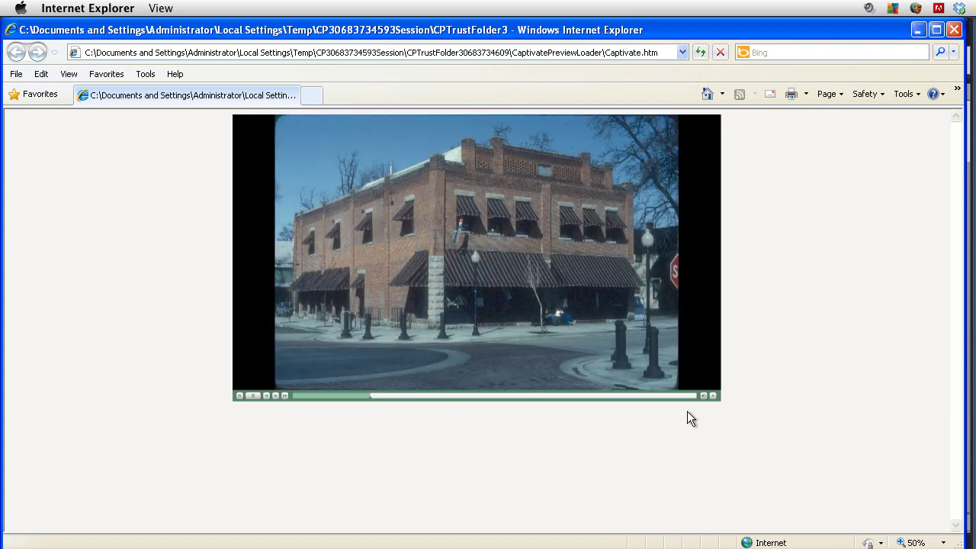
{"action": "left_click", "coordinate": [953, 30]}
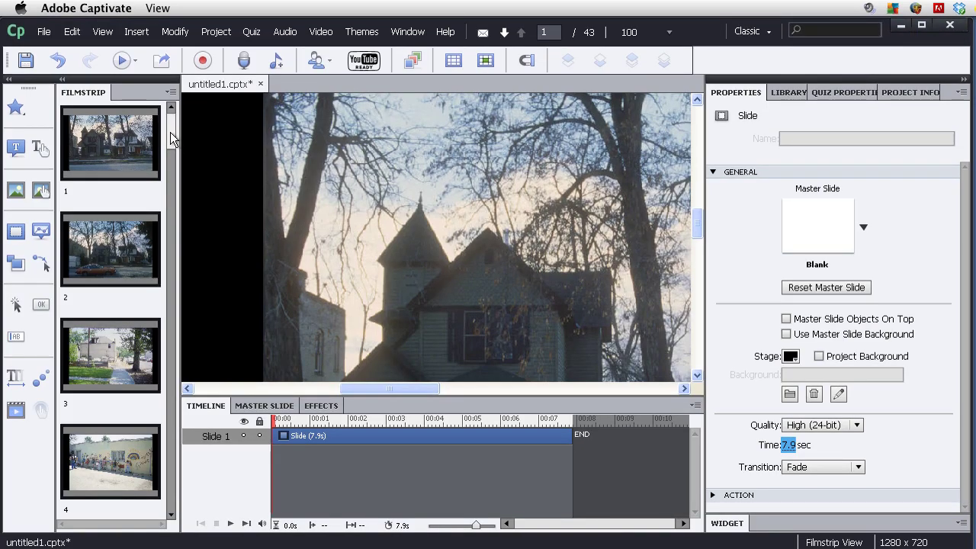
Insert a new blank slide and move it to the first position.
{"action": "left_click", "coordinate": [138, 32]}
{"action": "mouse_move", "coordinate": [195, 58]}
{"action": "left_click", "coordinate": [357, 83]}
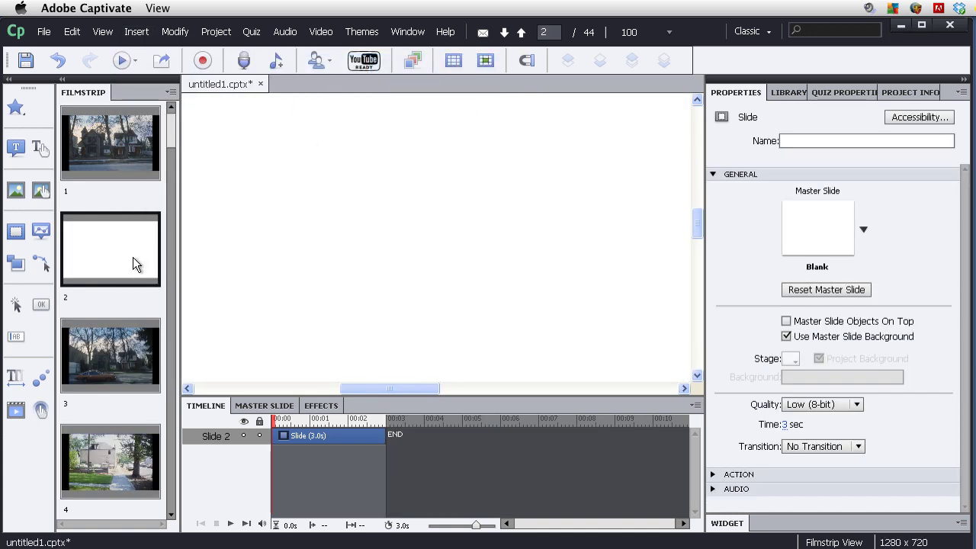
{"action": "left_click_drag", "start_coordinate": [135, 255], "coordinate": [125, 153]}
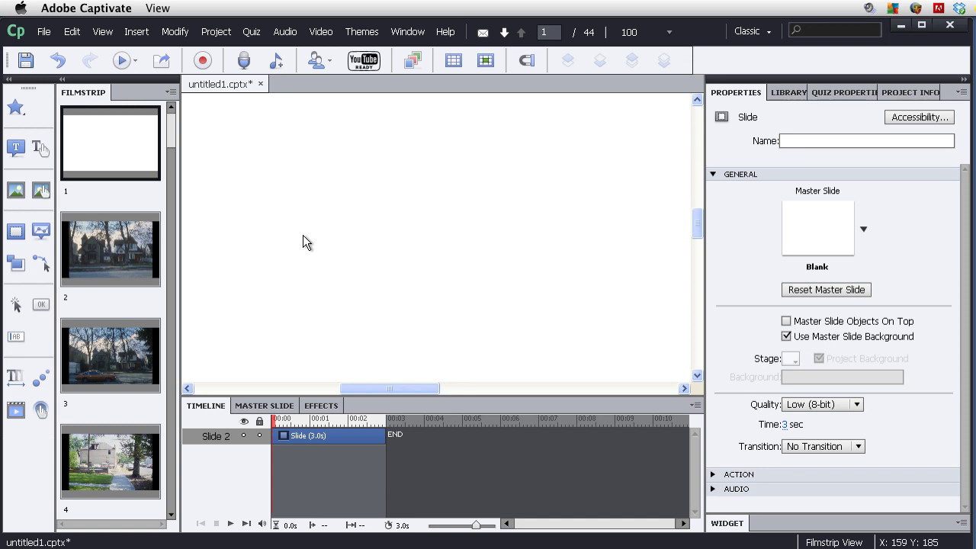
Add a text caption reading 'Hyde Park - Boise Idaho' and select its text.
{"action": "left_click", "coordinate": [17, 149]}
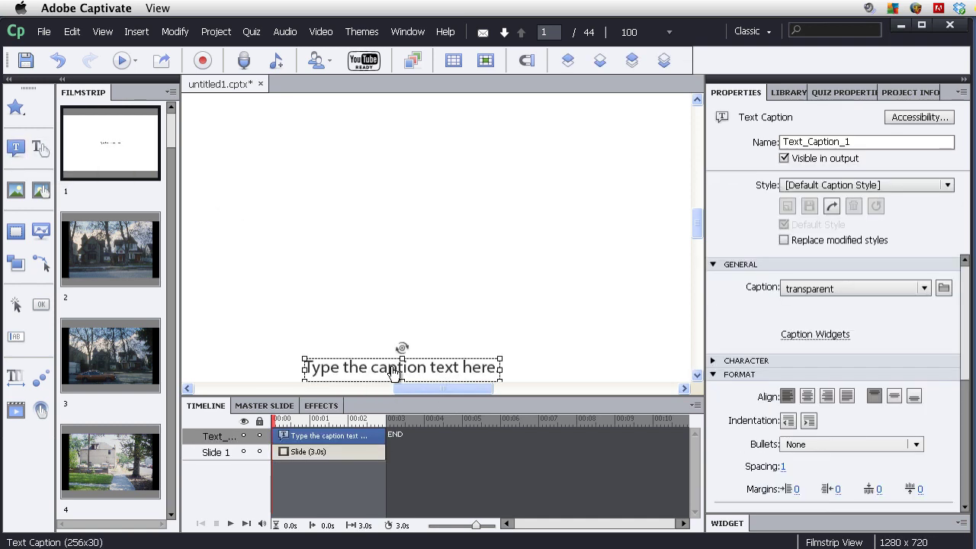
{"action": "double_click", "coordinate": [323, 369]}
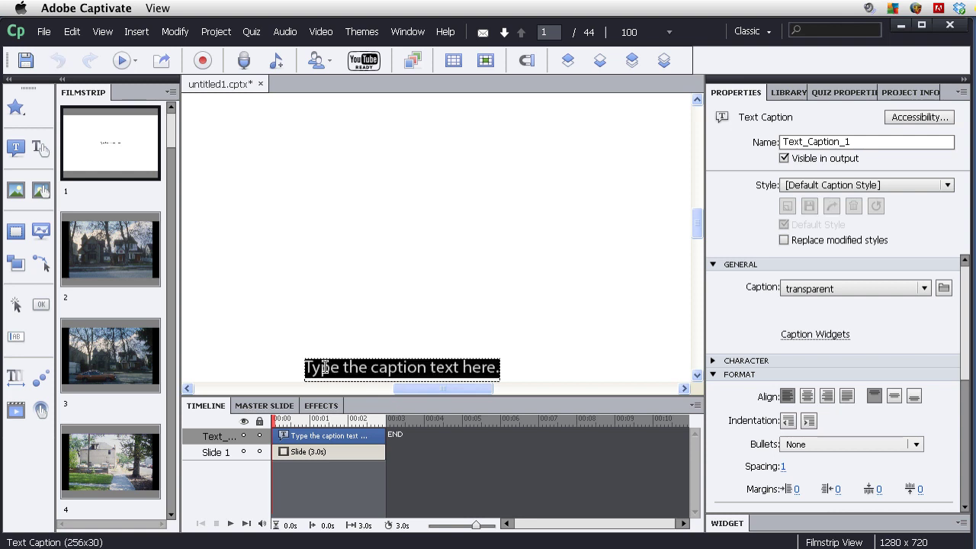
{"action": "type", "text": "Hyde Park - Boise Idaho"}
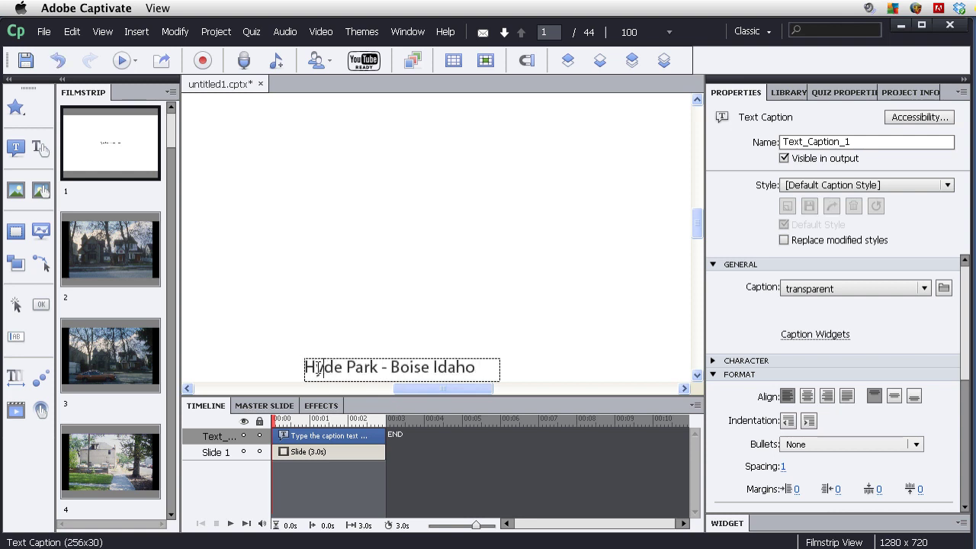
{"action": "left_click_drag", "start_coordinate": [305, 369], "coordinate": [512, 367]}
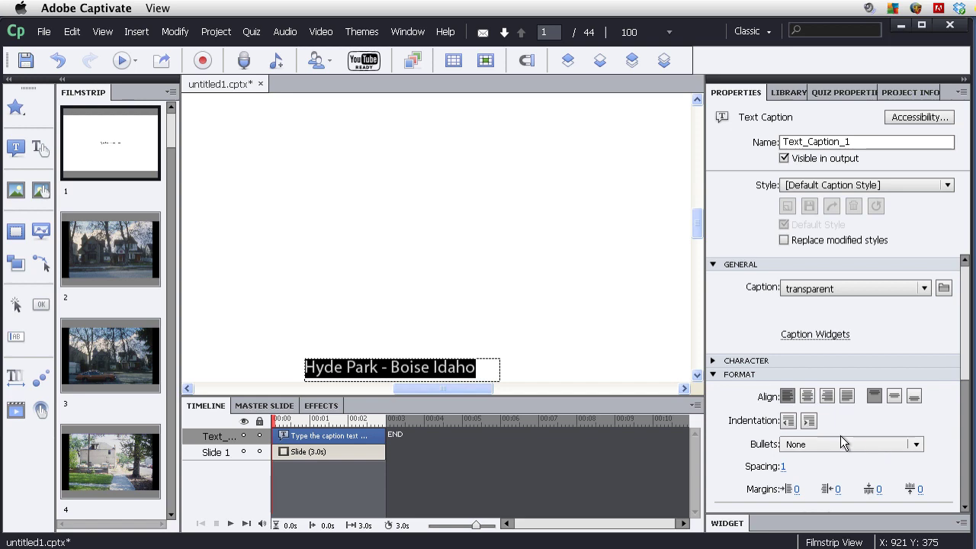
Expand the caption's Character settings and select the font size field.
{"action": "scroll", "coordinate": [716, 463], "scroll_direction": "down", "scroll_amount": 7}
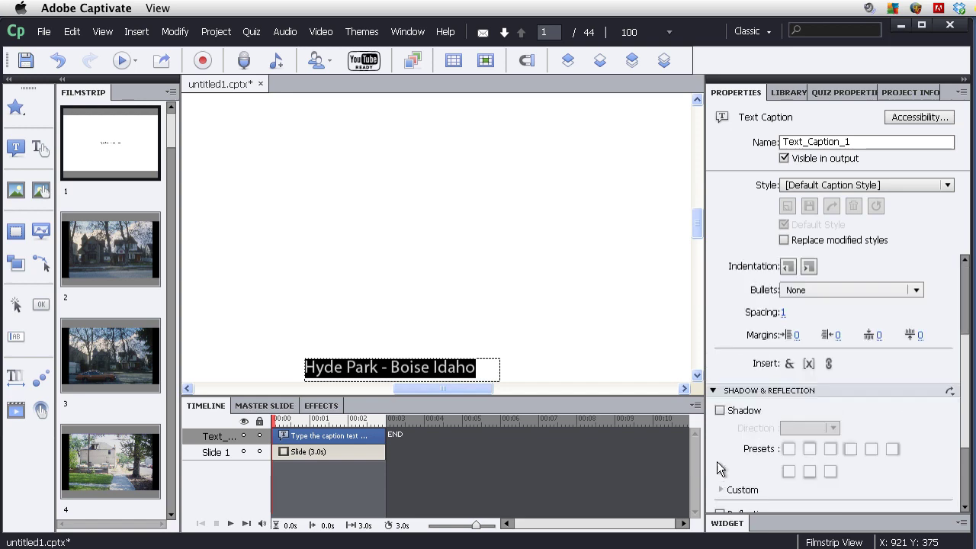
{"action": "scroll", "coordinate": [733, 339], "scroll_direction": "up", "scroll_amount": 6}
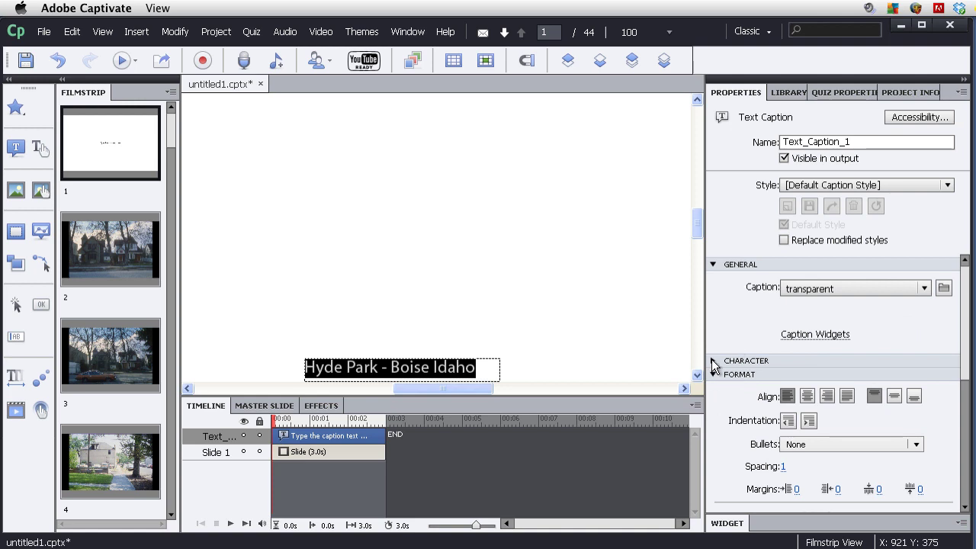
{"action": "left_click", "coordinate": [712, 361]}
{"action": "left_click", "coordinate": [785, 425]}
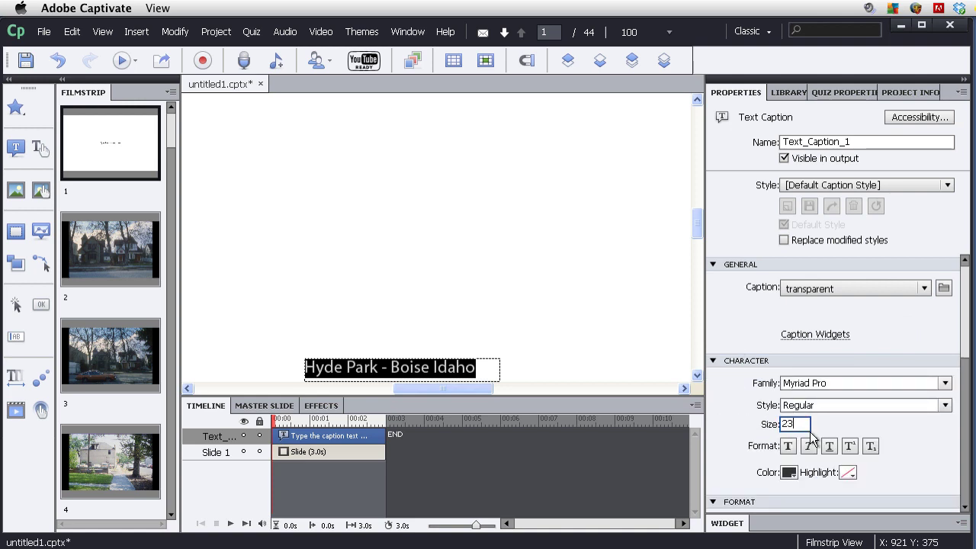
Set the title caption's text to 60 pt and white, then deselect it.
{"action": "left_click", "coordinate": [787, 424]}
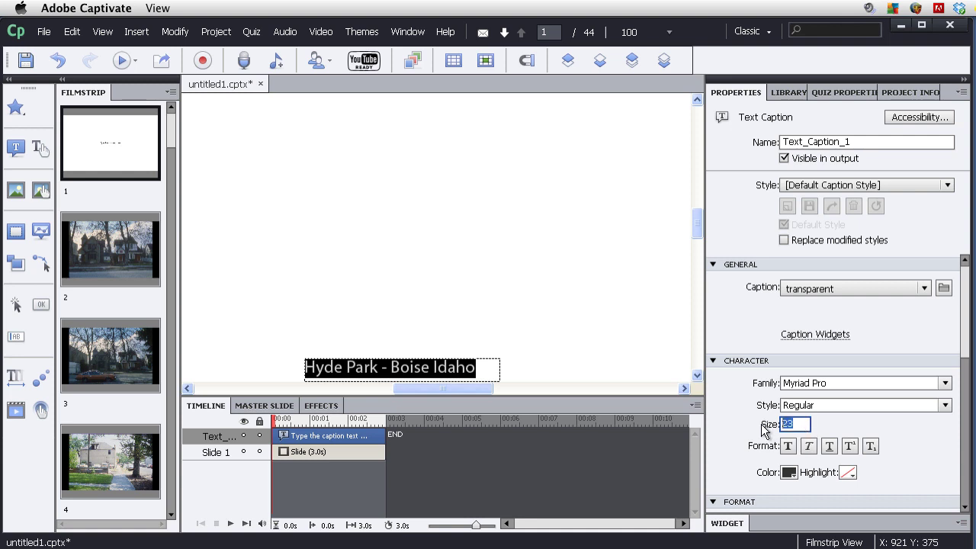
{"action": "type", "text": "60"}
{"action": "key", "text": "Return"}
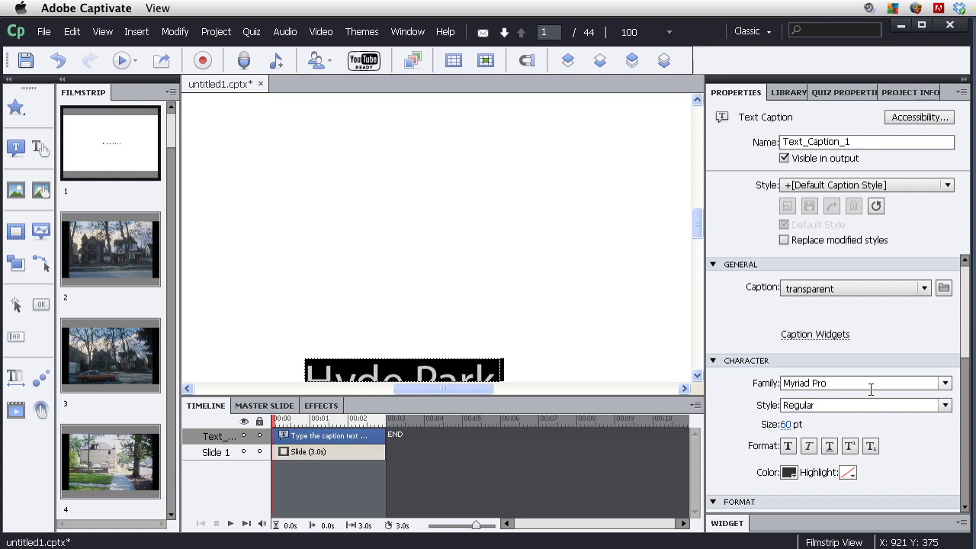
{"action": "left_click", "coordinate": [789, 473]}
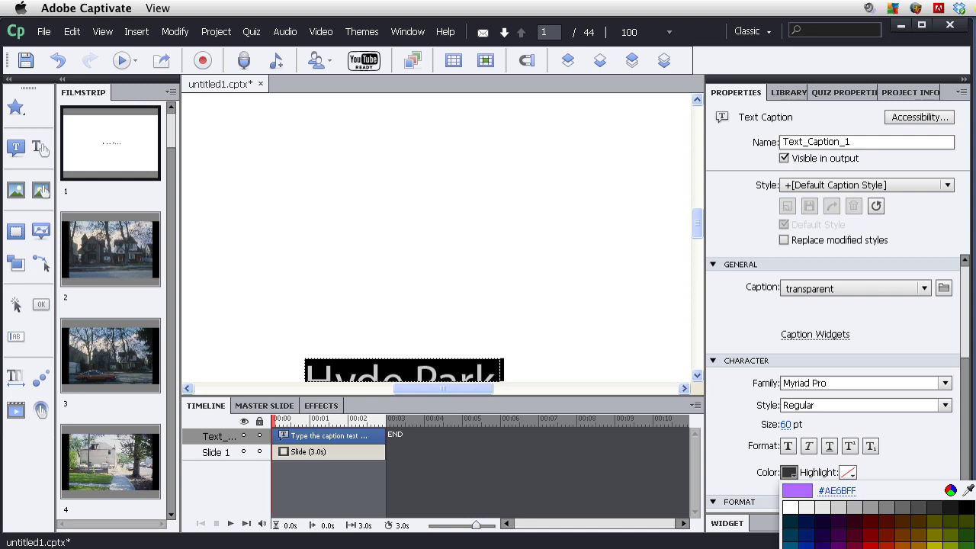
{"action": "left_click", "coordinate": [790, 507]}
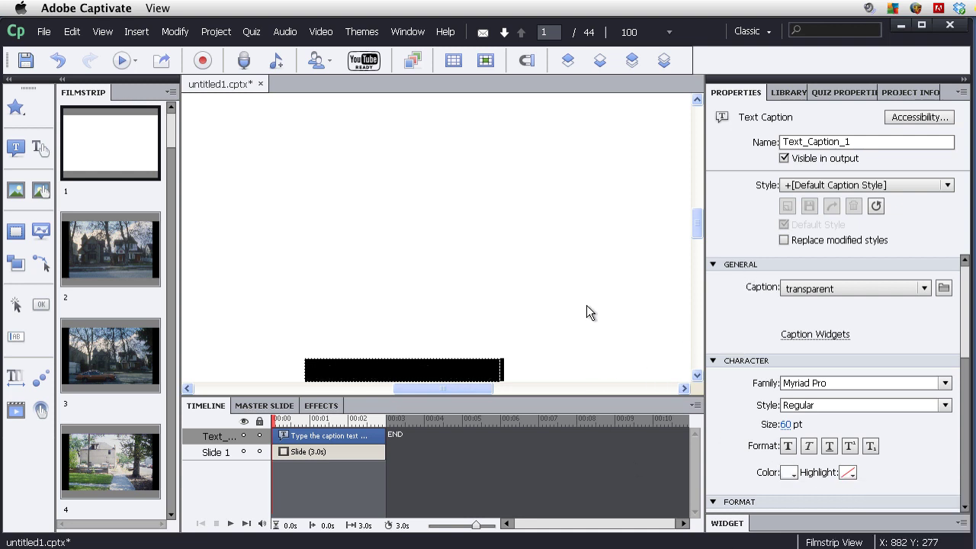
{"action": "left_click", "coordinate": [572, 330]}
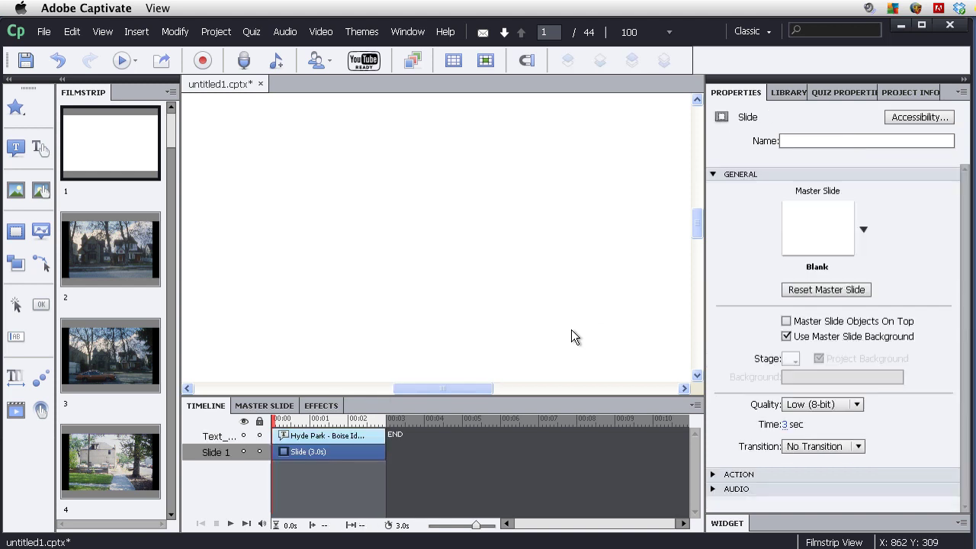
Stop using the master slide and project background, making this slide's background black.
{"action": "left_click", "coordinate": [786, 339]}
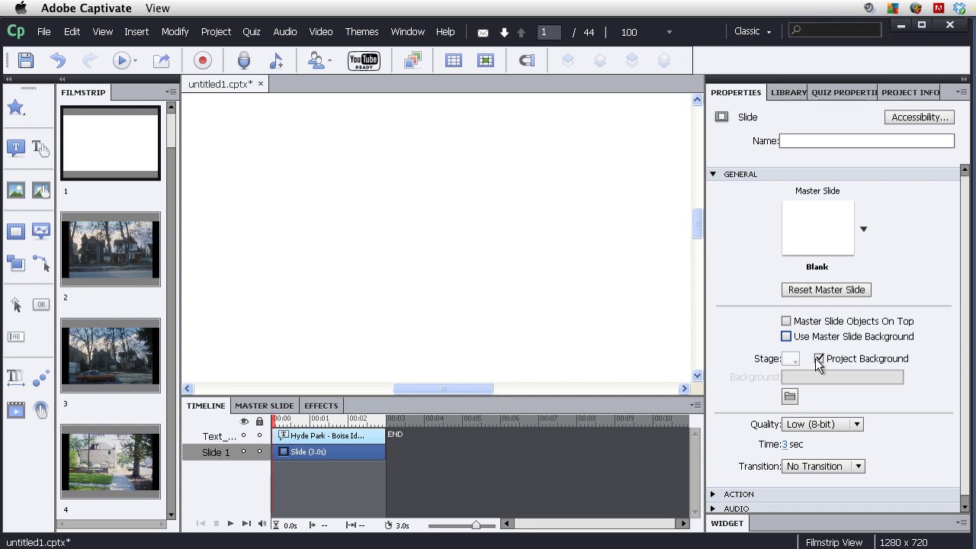
{"action": "left_click", "coordinate": [818, 358]}
{"action": "left_click", "coordinate": [792, 359]}
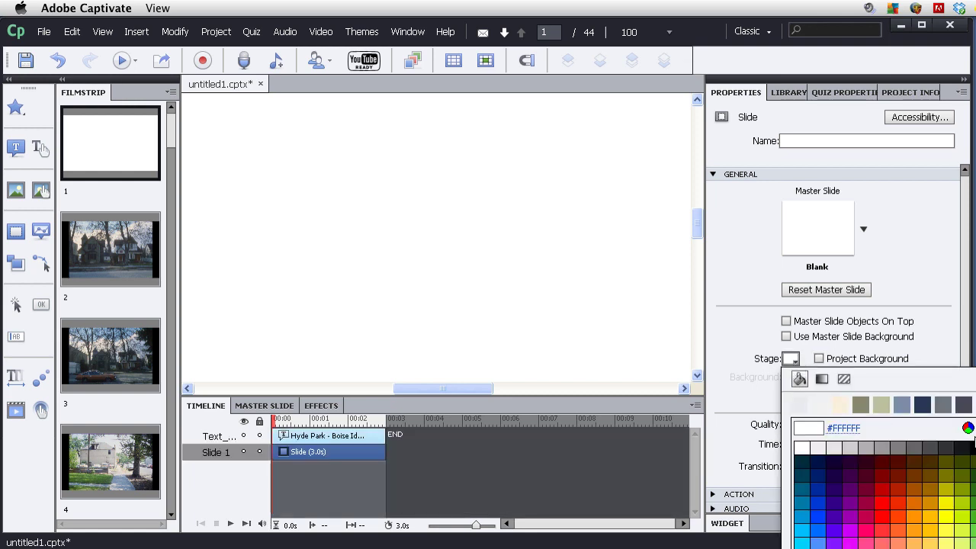
{"action": "left_click", "coordinate": [963, 447]}
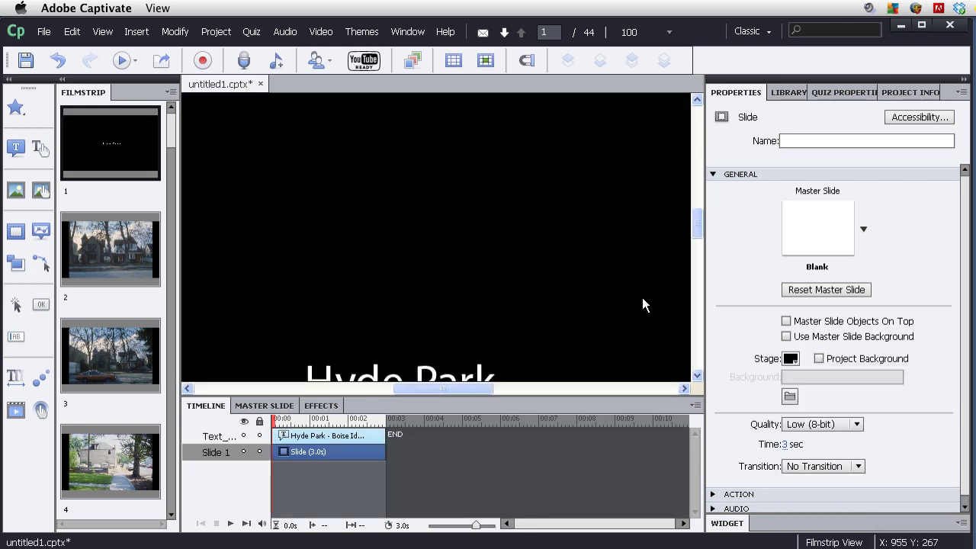
Widen the title caption so 'Hyde Park - Boise Idaho' fits on one line, then reposition it left.
{"action": "left_click_drag", "start_coordinate": [691, 229], "coordinate": [696, 235]}
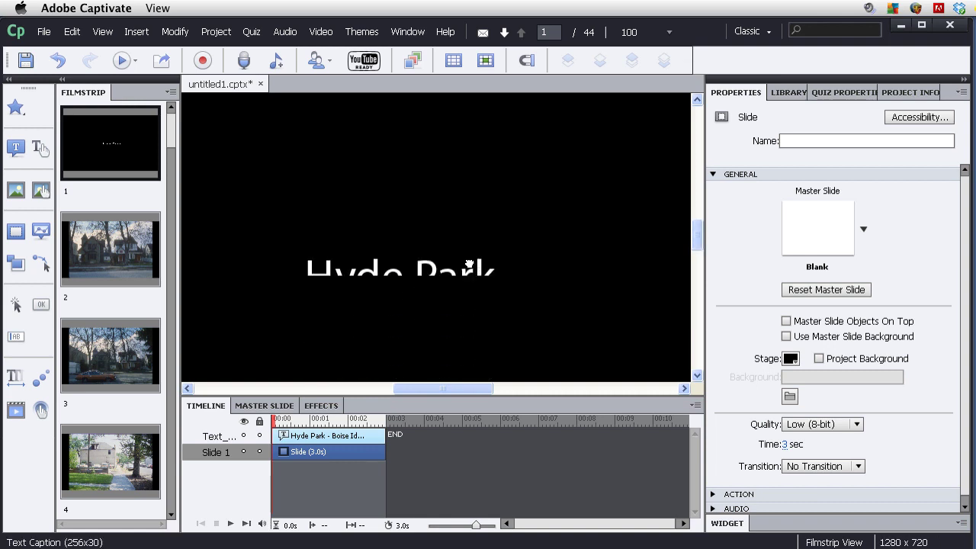
{"action": "left_click", "coordinate": [424, 266]}
{"action": "left_click_drag", "start_coordinate": [402, 251], "coordinate": [401, 136]}
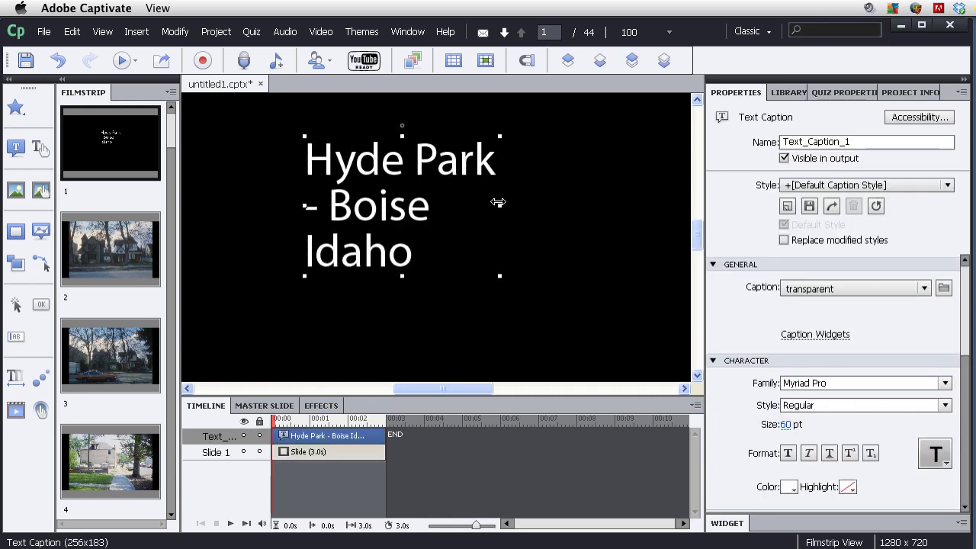
{"action": "left_click_drag", "start_coordinate": [500, 204], "coordinate": [713, 203]}
{"action": "left_click_drag", "start_coordinate": [427, 209], "coordinate": [354, 206]}
{"action": "left_click_drag", "start_coordinate": [638, 203], "coordinate": [708, 204]}
{"action": "left_click_drag", "start_coordinate": [458, 226], "coordinate": [411, 246]}
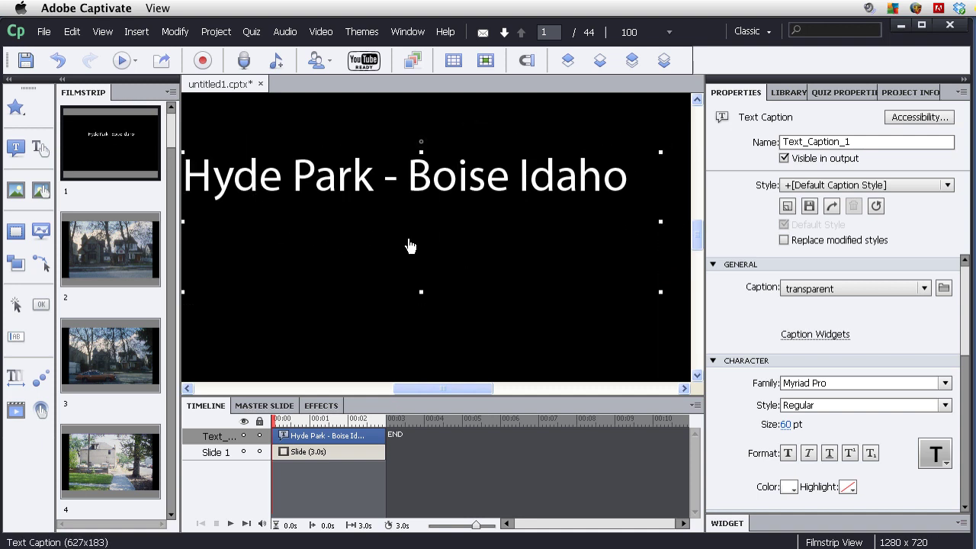
{"action": "left_click", "coordinate": [44, 31]}
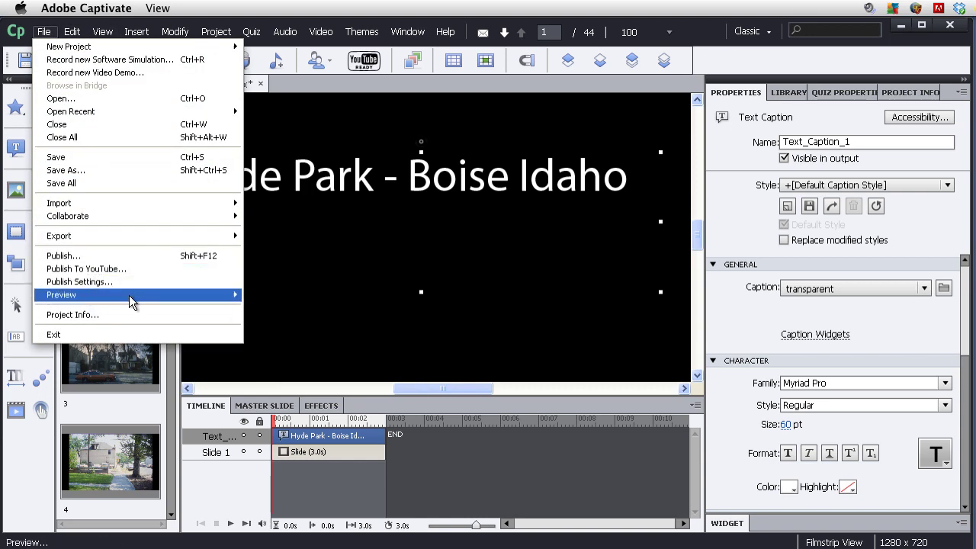
{"action": "mouse_move", "coordinate": [144, 297]}
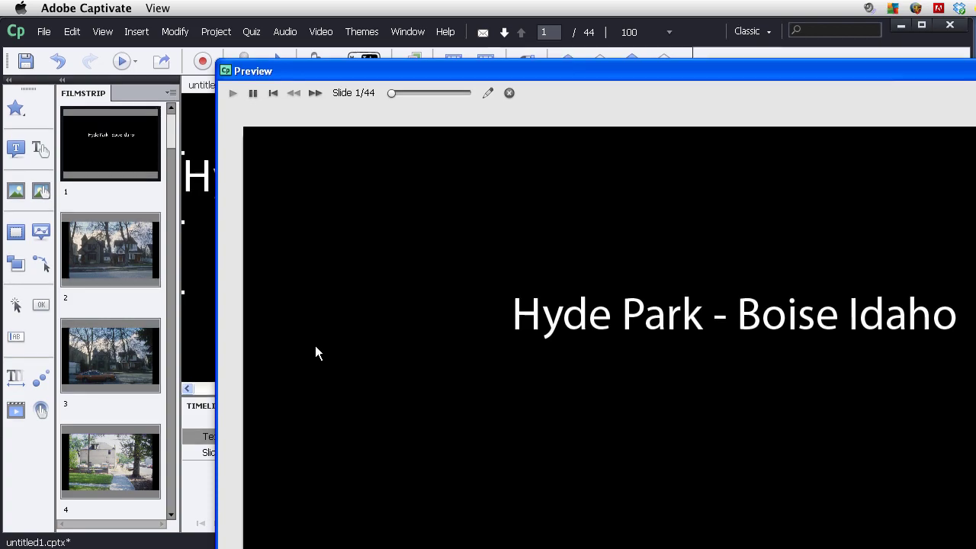
{"action": "left_click_drag", "start_coordinate": [455, 72], "coordinate": [247, 31]}
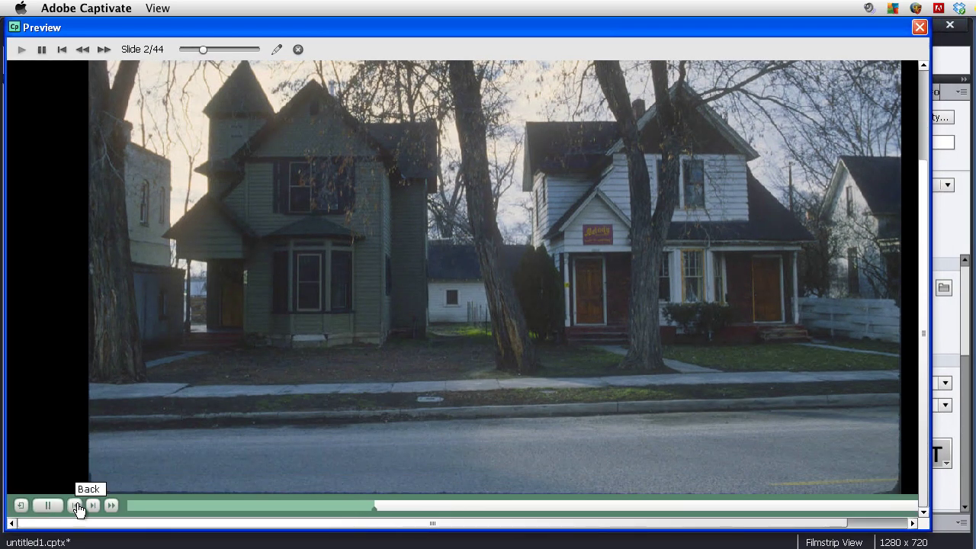
{"action": "left_click", "coordinate": [77, 505]}
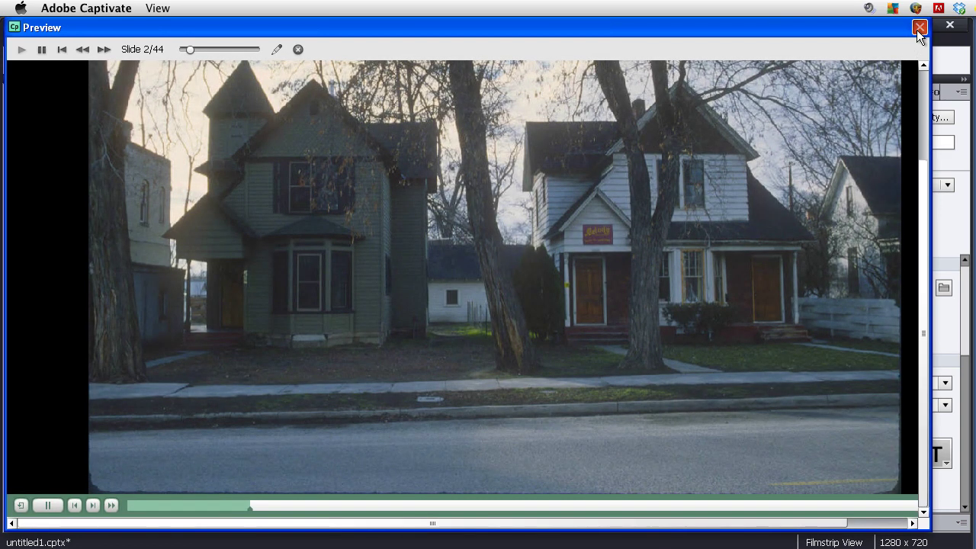
{"action": "left_click", "coordinate": [919, 28]}
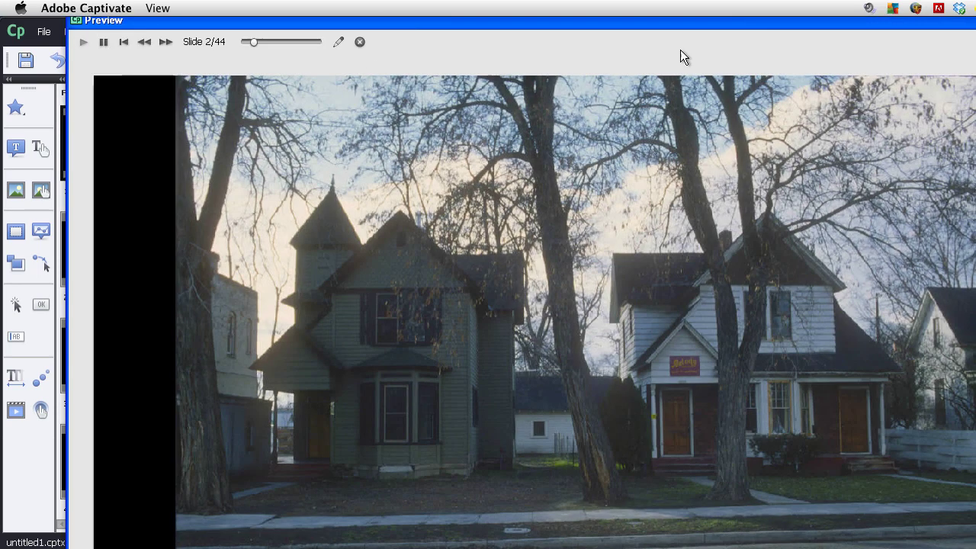
{"action": "key", "text": "Escape"}
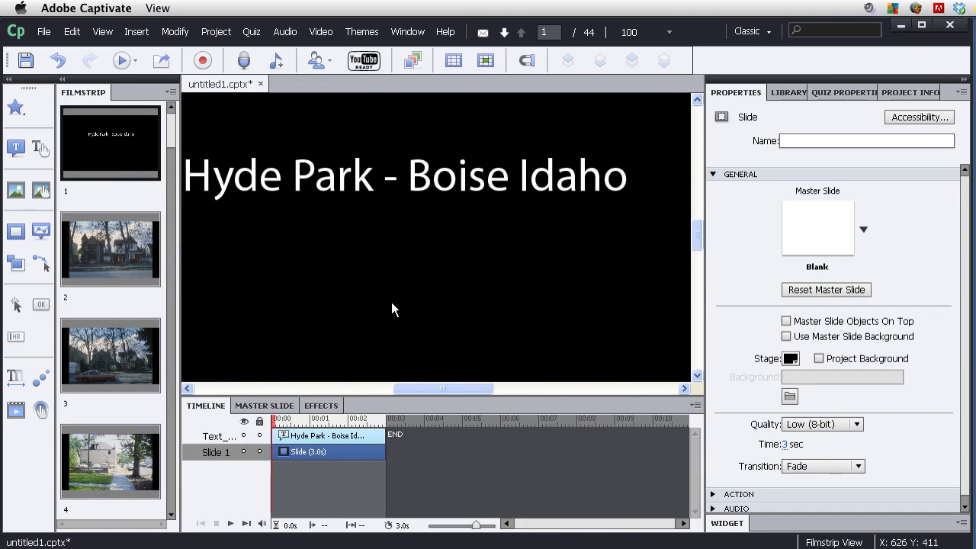
Scroll the stage view and bring up the File menu to get ready to publish.
{"action": "left_click_drag", "start_coordinate": [442, 387], "coordinate": [432, 387]}
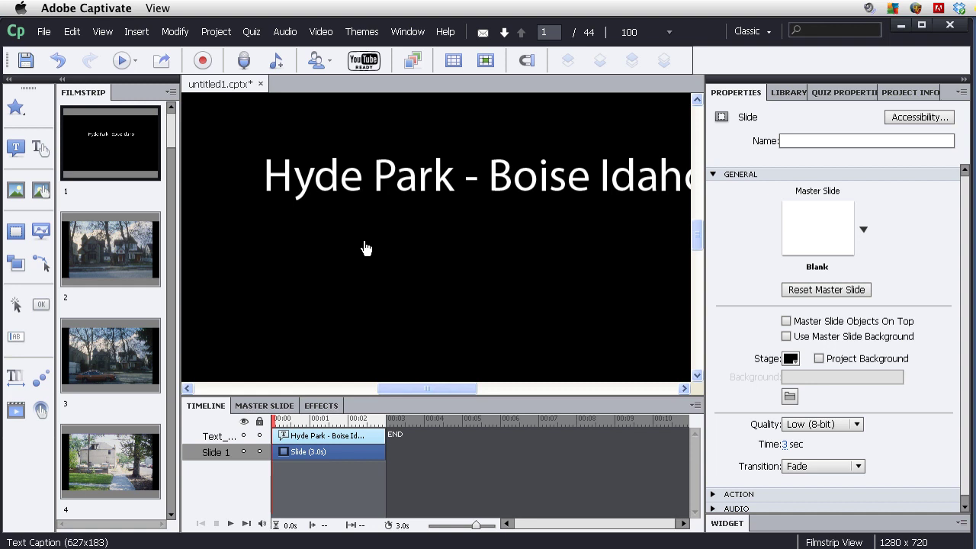
{"action": "left_click", "coordinate": [43, 34]}
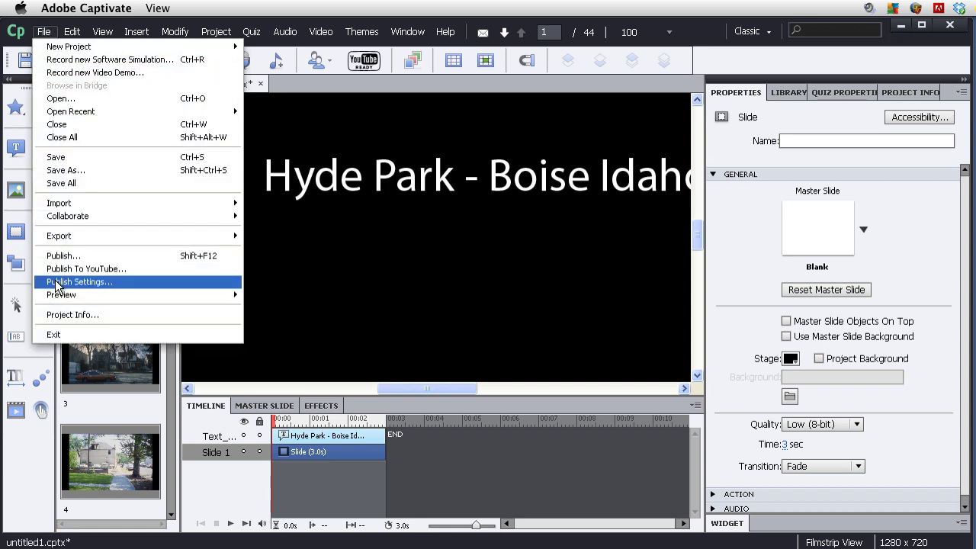
Publish the project to YouTube and move the Video Publisher window up and left.
{"action": "left_click", "coordinate": [93, 271]}
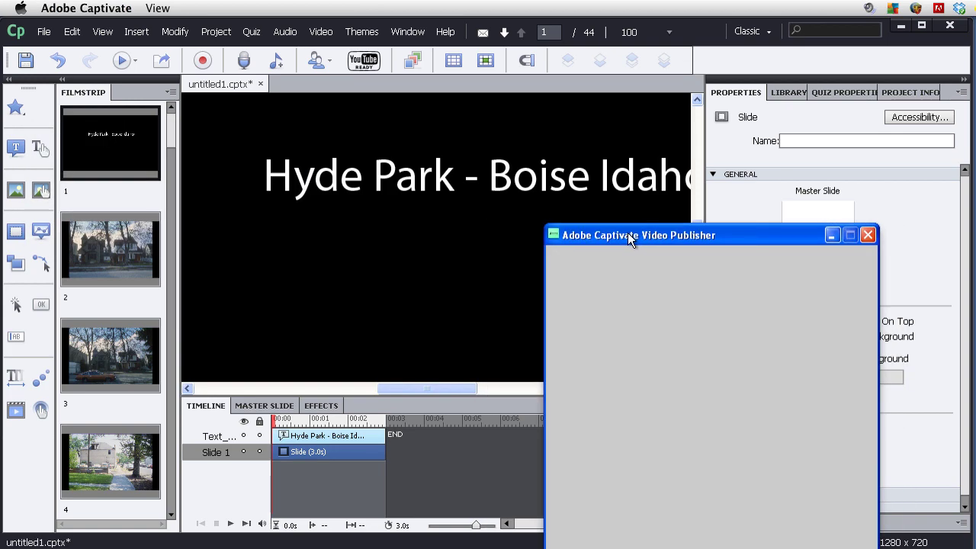
{"action": "left_click_drag", "start_coordinate": [627, 232], "coordinate": [453, 193]}
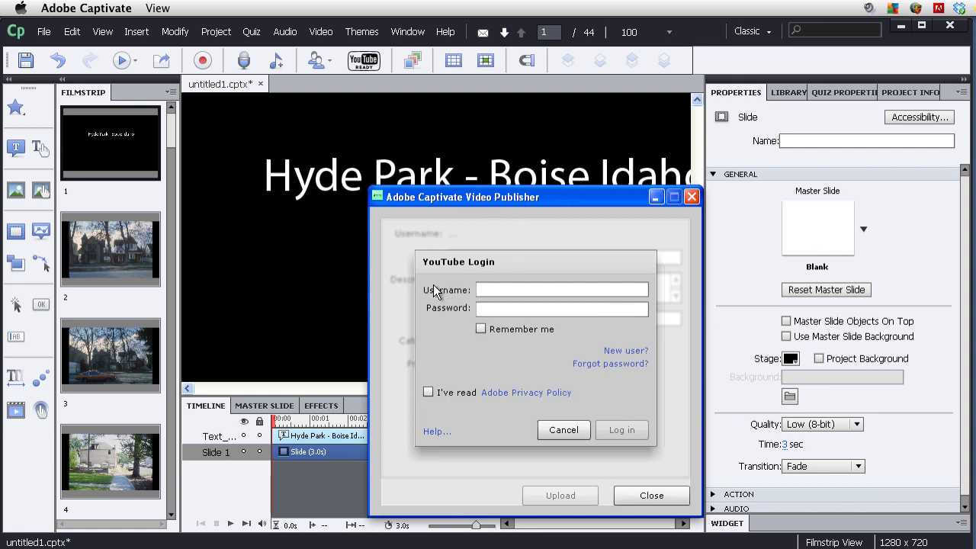
Log in to YouTube with the account username and password, accepting the Adobe privacy policy.
{"action": "left_click", "coordinate": [501, 290]}
{"action": "key", "text": "Tab"}
{"action": "type", "text": "********"}
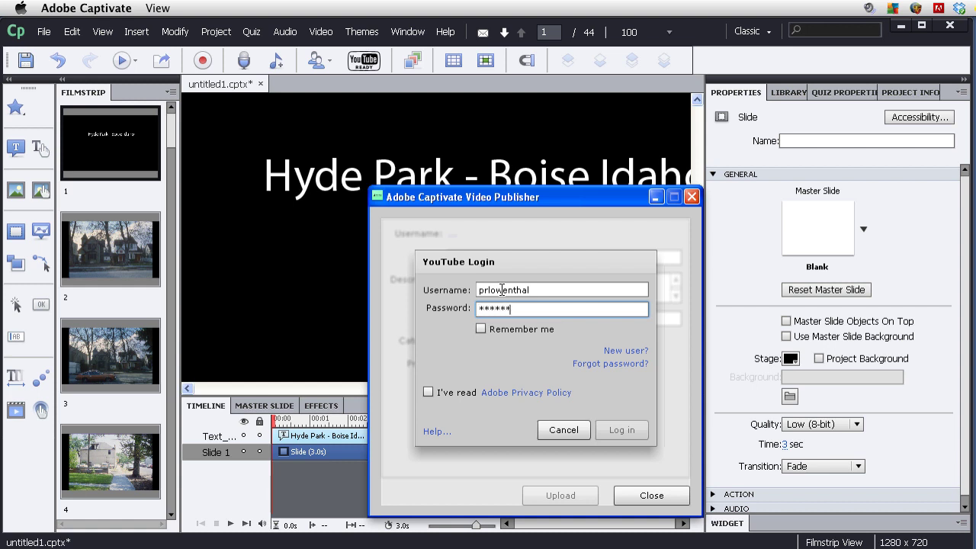
{"action": "left_click", "coordinate": [428, 393]}
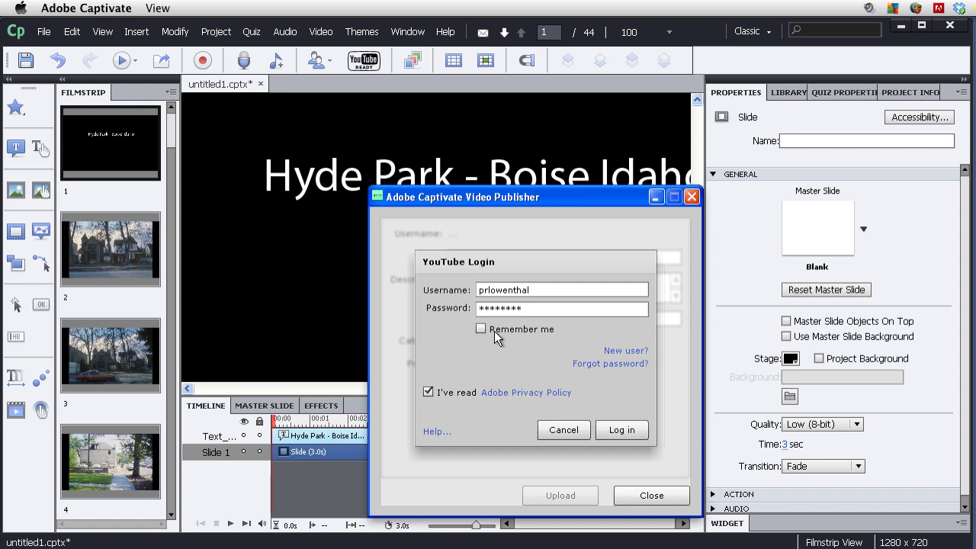
{"action": "left_click", "coordinate": [625, 433]}
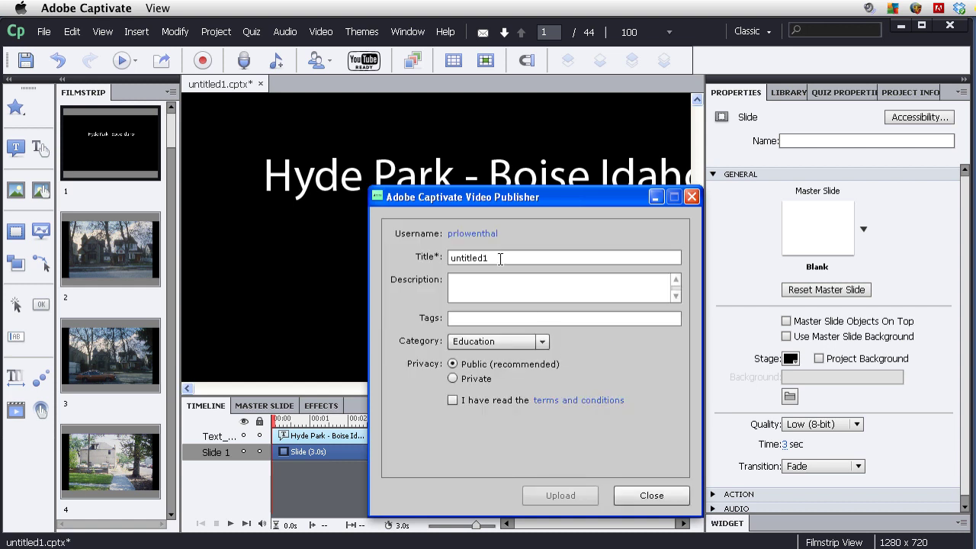
Title the video 'Hyde Park - Boise Idaho', describe it 'Historical pictures', and accept the terms.
{"action": "double_click", "coordinate": [466, 257]}
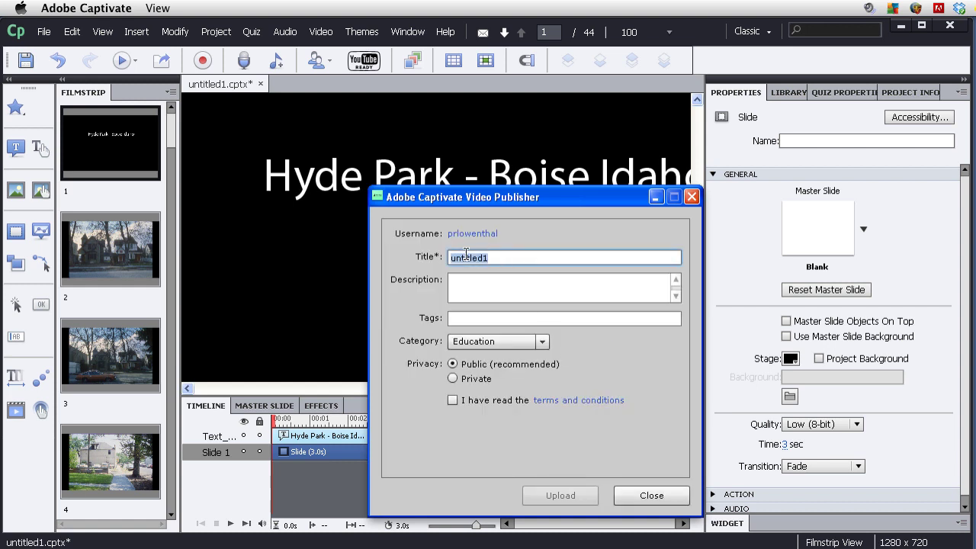
{"action": "type", "text": "Hyde Park - Boise Idaho"}
{"action": "left_click", "coordinate": [525, 287]}
{"action": "type", "text": "Historical pictures"}
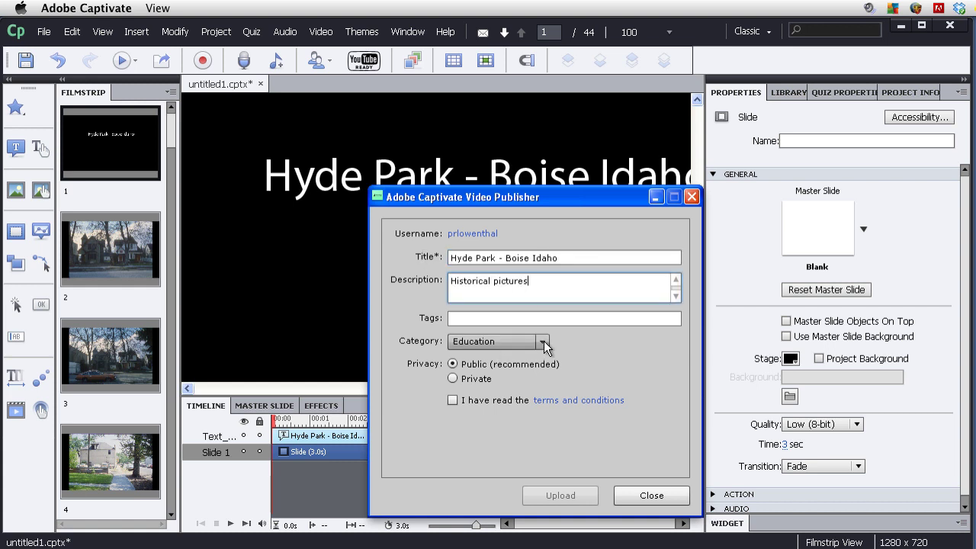
{"action": "left_click", "coordinate": [453, 400]}
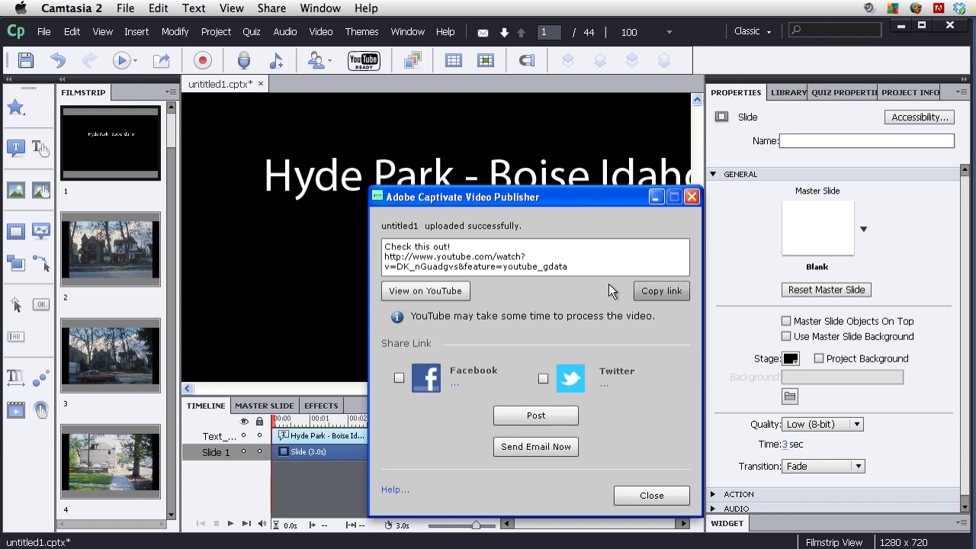
{"action": "left_click", "coordinate": [451, 290]}
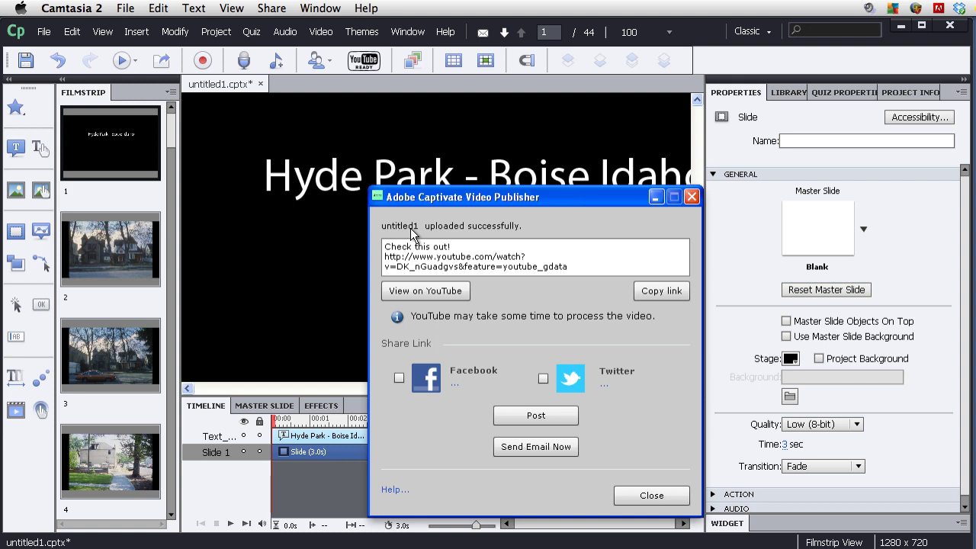
{"action": "left_click", "coordinate": [442, 253]}
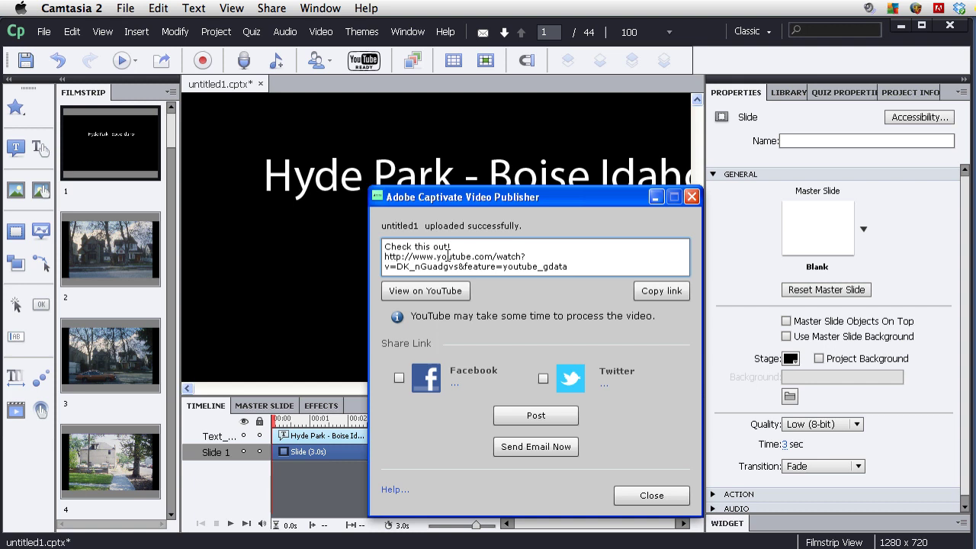
{"action": "left_click", "coordinate": [662, 298]}
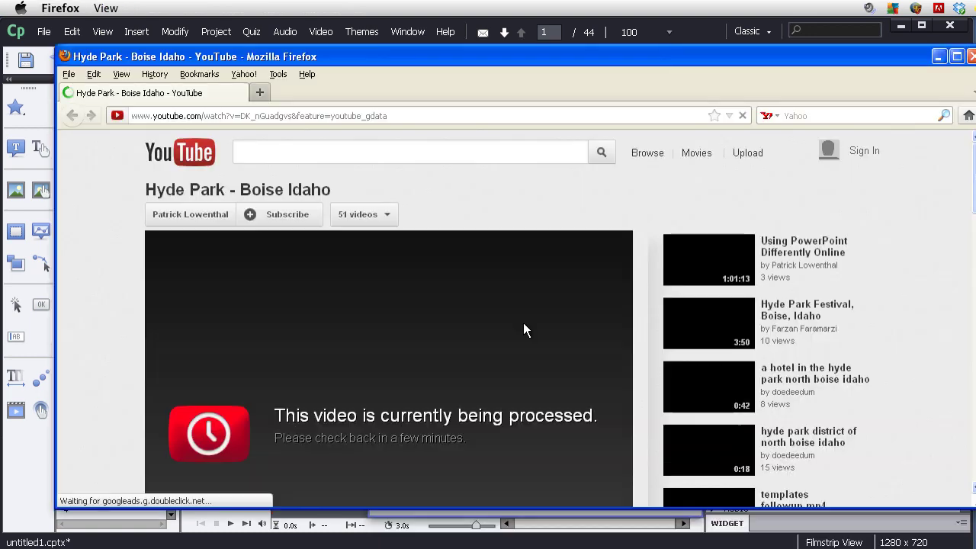
Scroll down and back up the new video page to review its processing status.
{"action": "scroll", "coordinate": [524, 321], "scroll_direction": "down", "scroll_amount": 3}
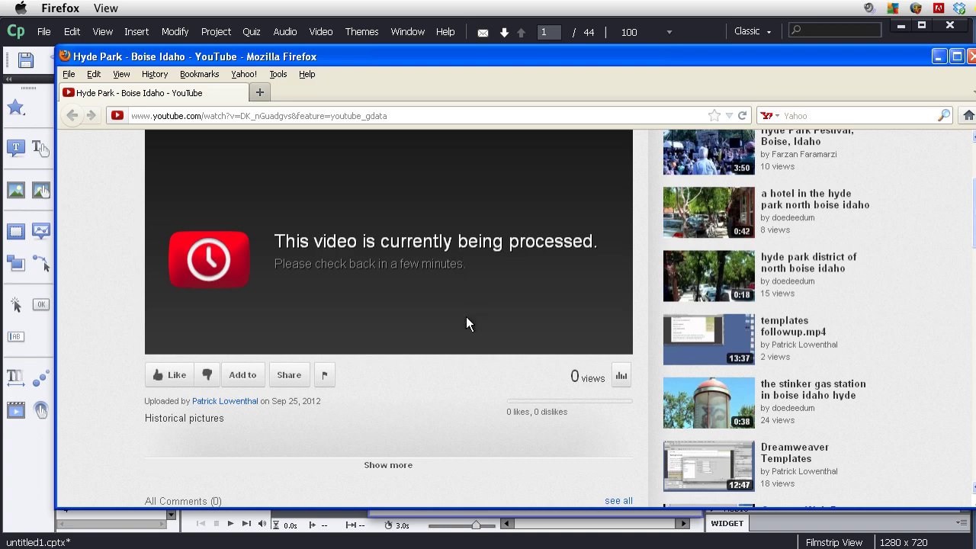
{"action": "scroll", "coordinate": [463, 324], "scroll_direction": "up", "scroll_amount": 4}
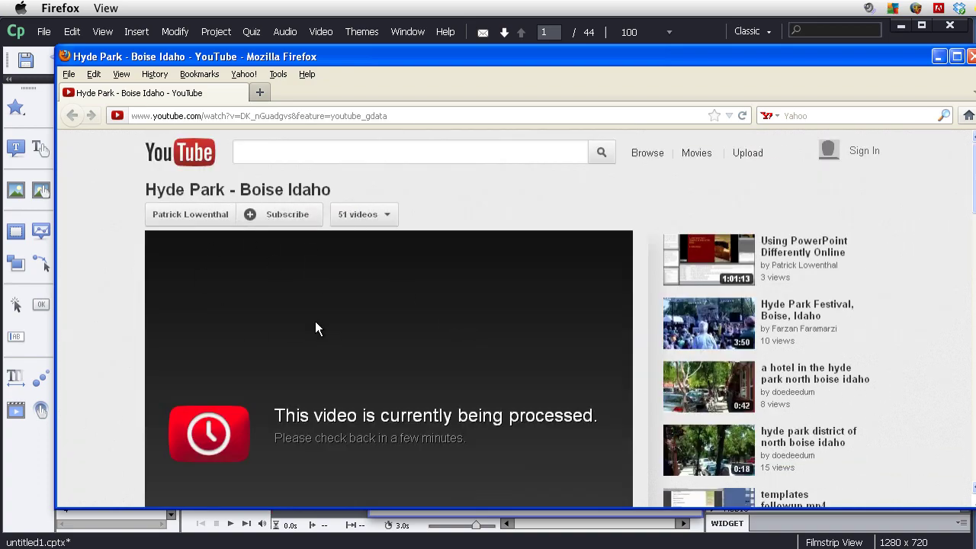
{"action": "scroll", "coordinate": [316, 322], "scroll_direction": "down", "scroll_amount": 4}
{"action": "scroll", "coordinate": [314, 321], "scroll_direction": "up", "scroll_amount": 2}
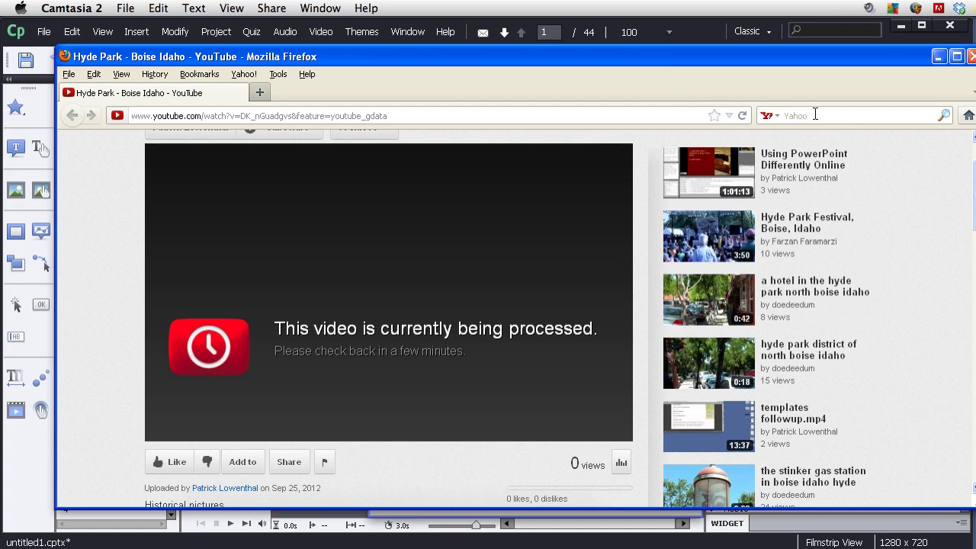
Reload the video page to check whether processing has finished.
{"action": "left_click", "coordinate": [745, 118]}
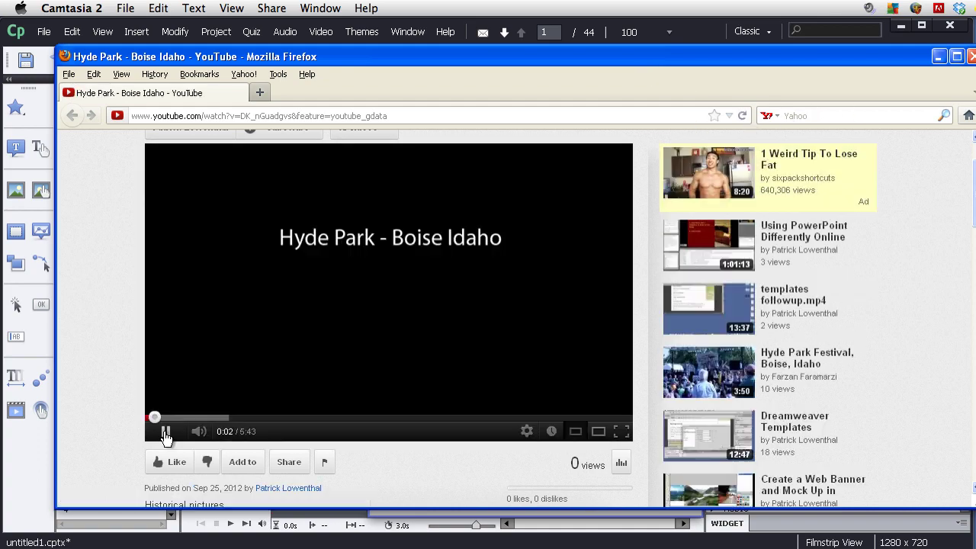